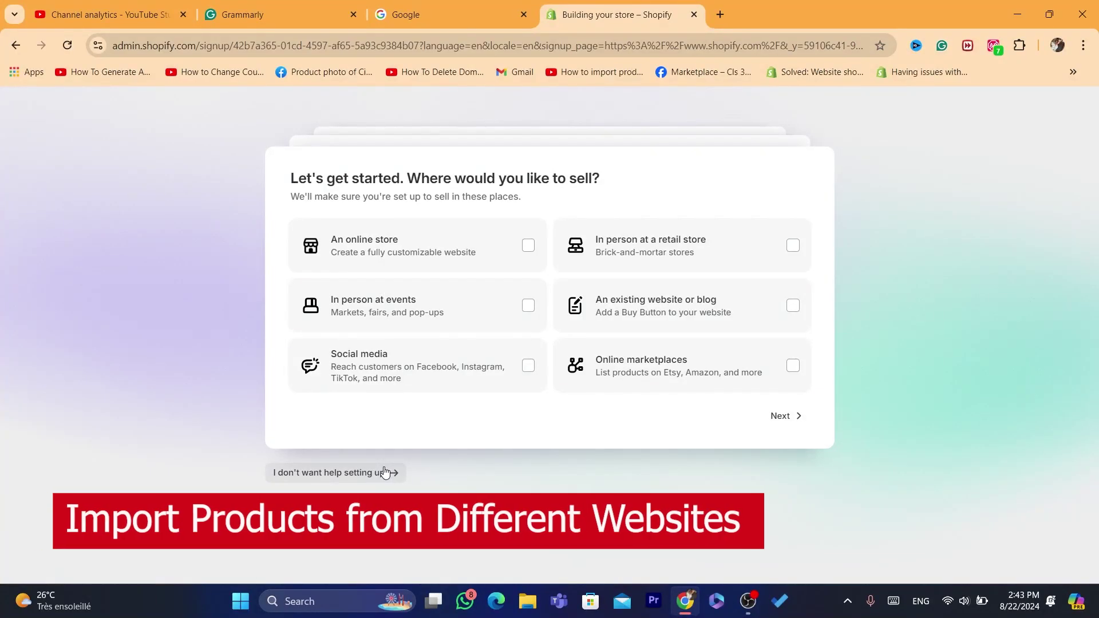
Skip the where-to-sell and business questions, create the store, and choose 'I'll decide later' for the plan
{"action": "left_click", "coordinate": [783, 423]}
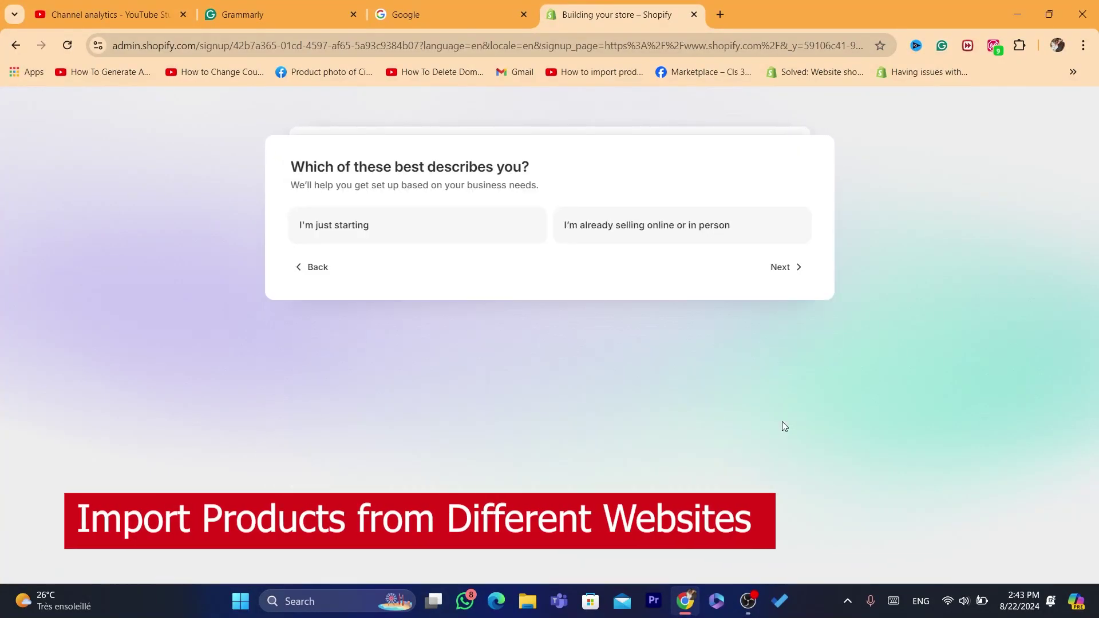
{"action": "left_click", "coordinate": [773, 268]}
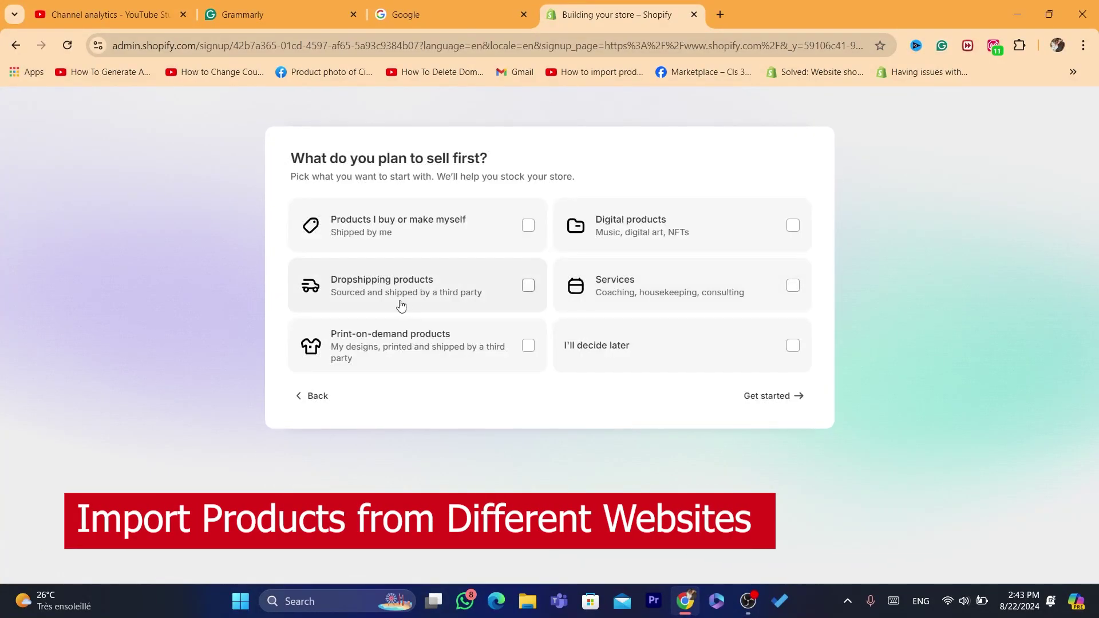
{"action": "left_click", "coordinate": [770, 401]}
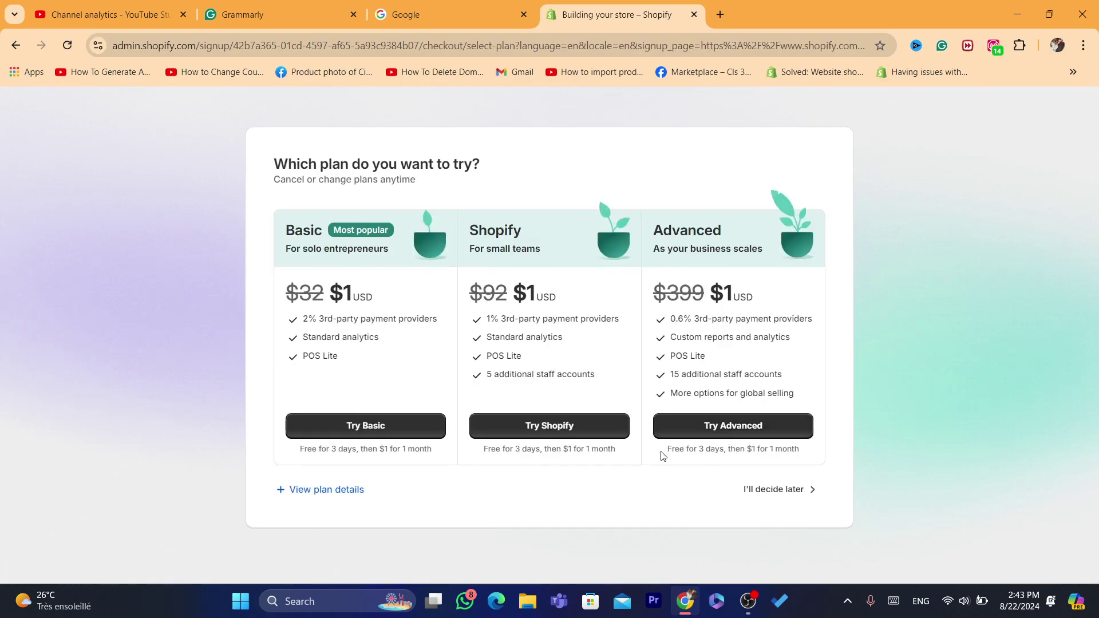
{"action": "left_click", "coordinate": [796, 490]}
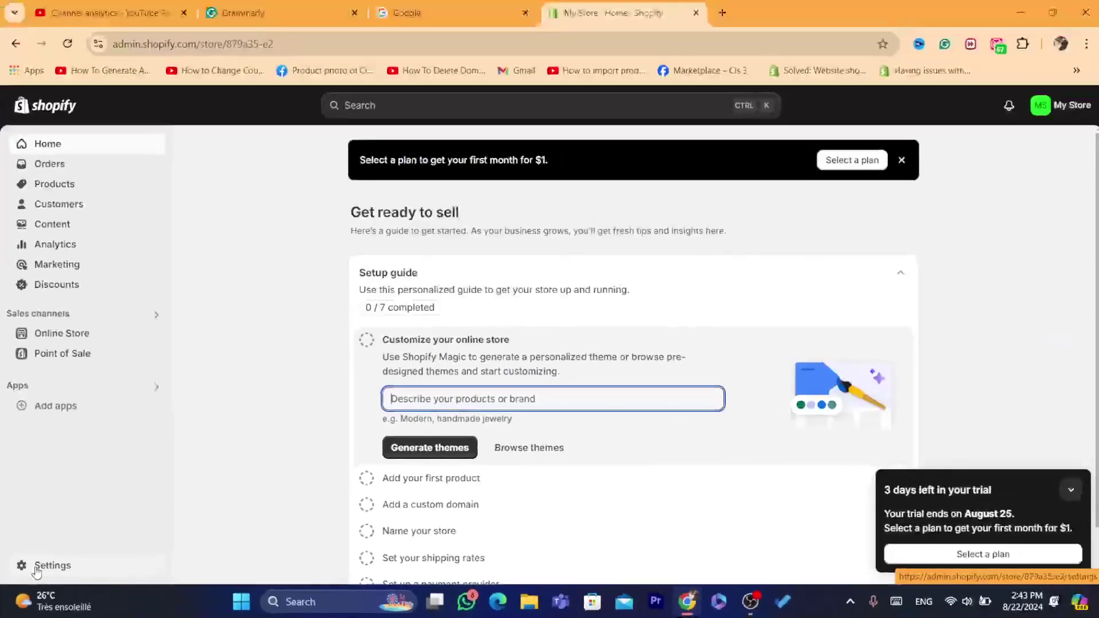
Open the Shopify App Store in a new tab from Settings > Apps and sales channels
{"action": "left_click", "coordinate": [36, 567]}
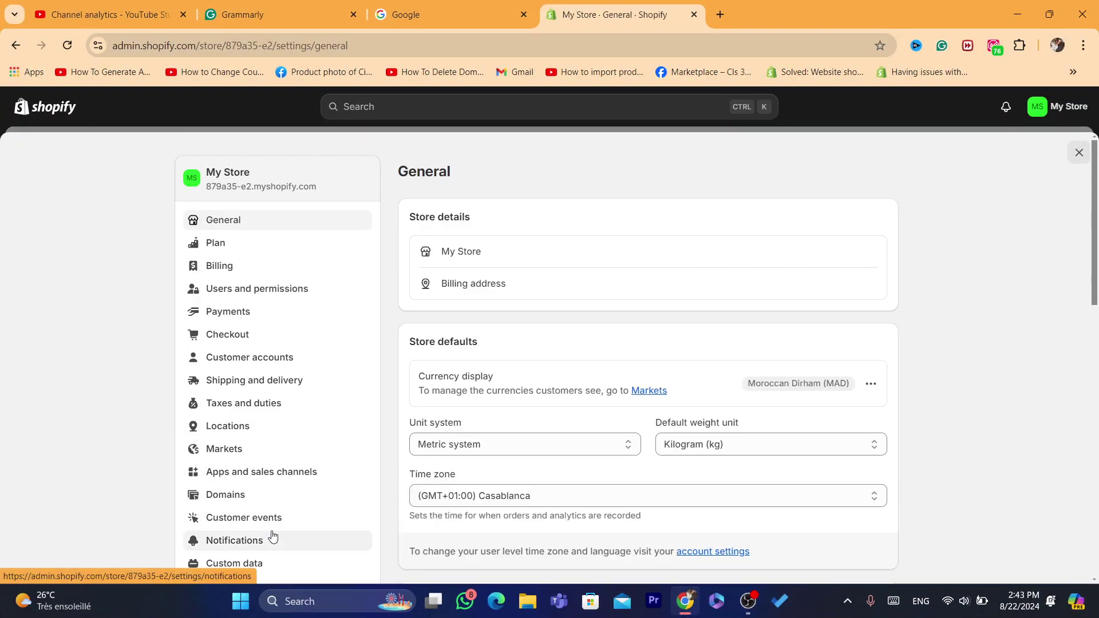
{"action": "left_click", "coordinate": [242, 473]}
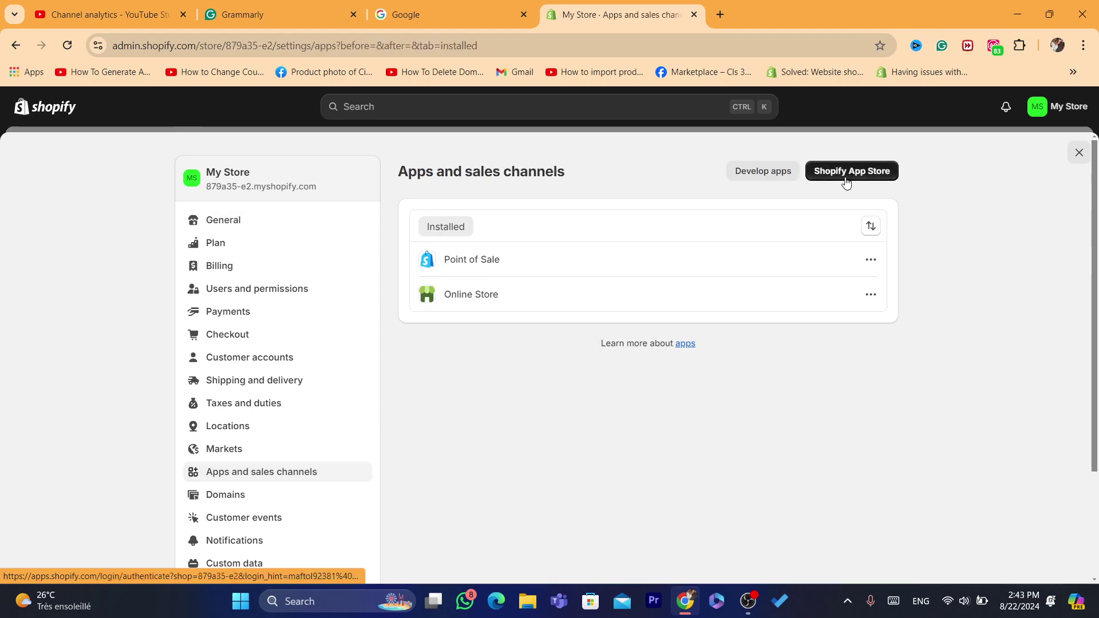
{"action": "left_click", "coordinate": [846, 182]}
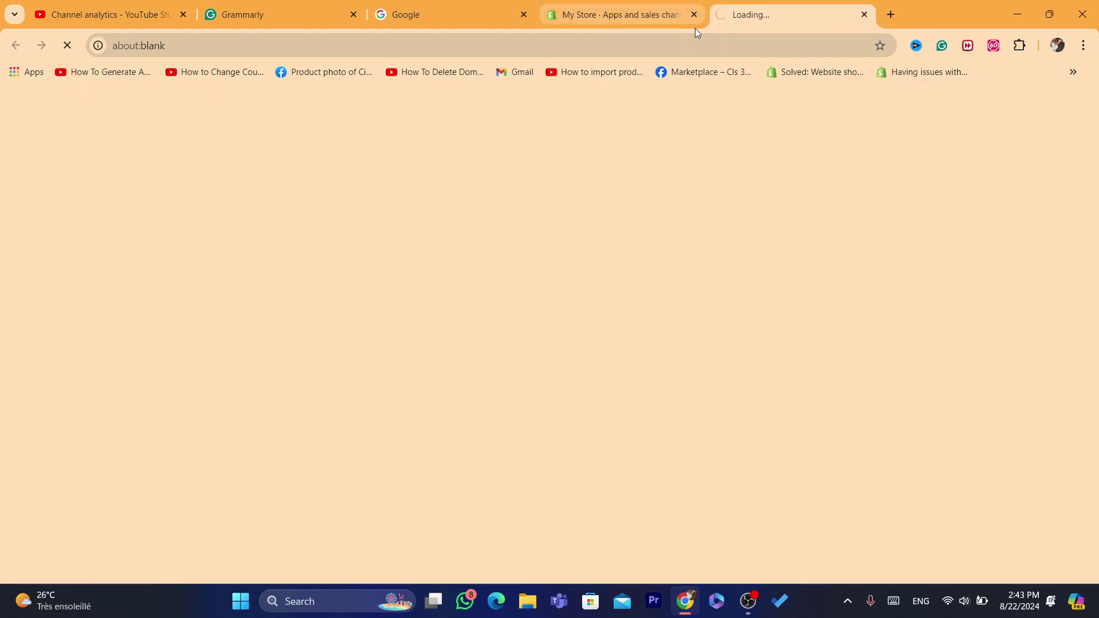
{"action": "left_click", "coordinate": [570, 52]}
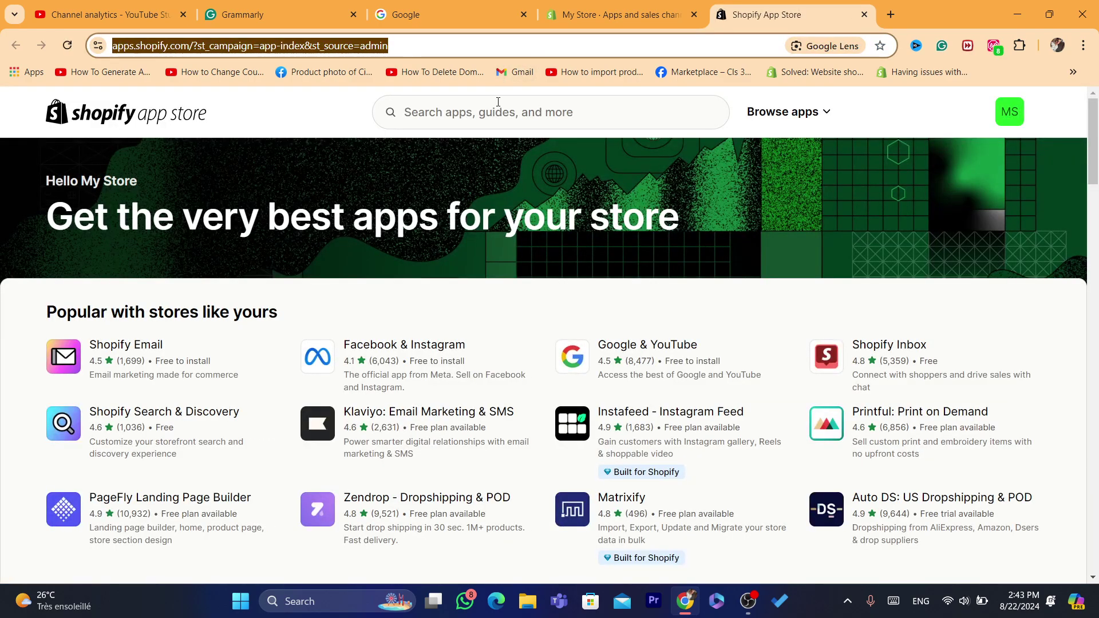
Search the App Store for 'robo' and open the Robo Product Importer listing
{"action": "left_click", "coordinate": [498, 102]}
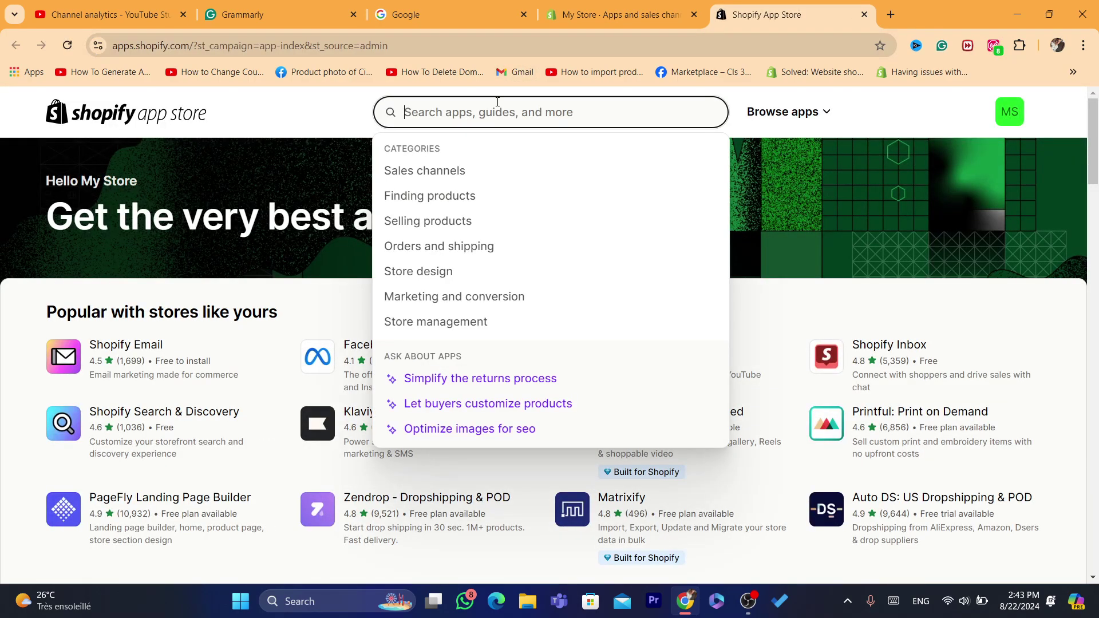
{"action": "type", "text": "robo"}
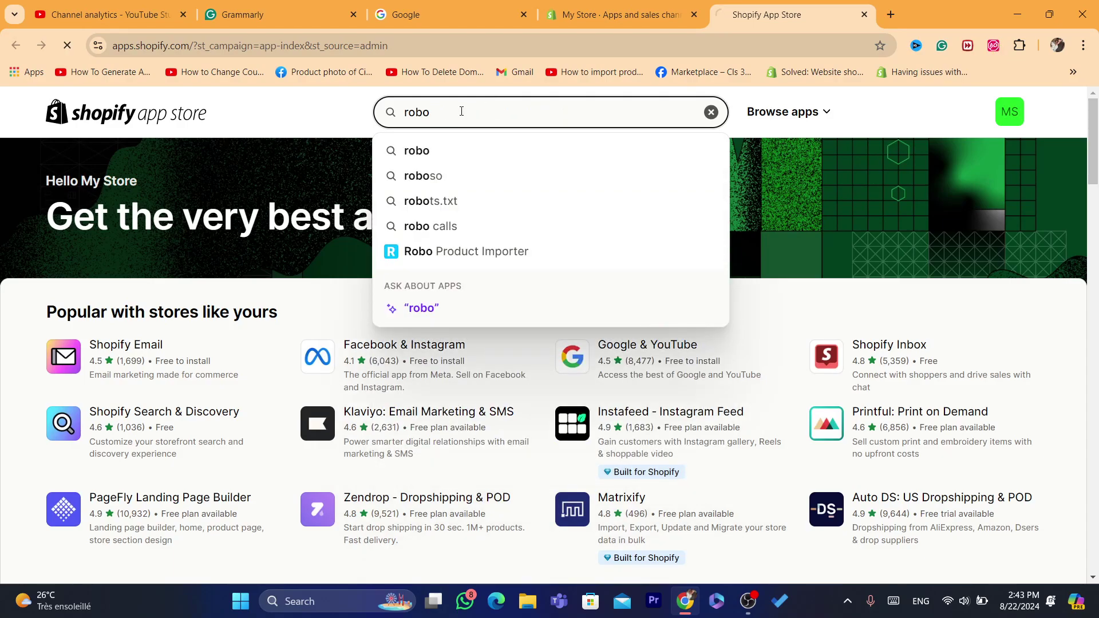
{"action": "key", "text": "Return"}
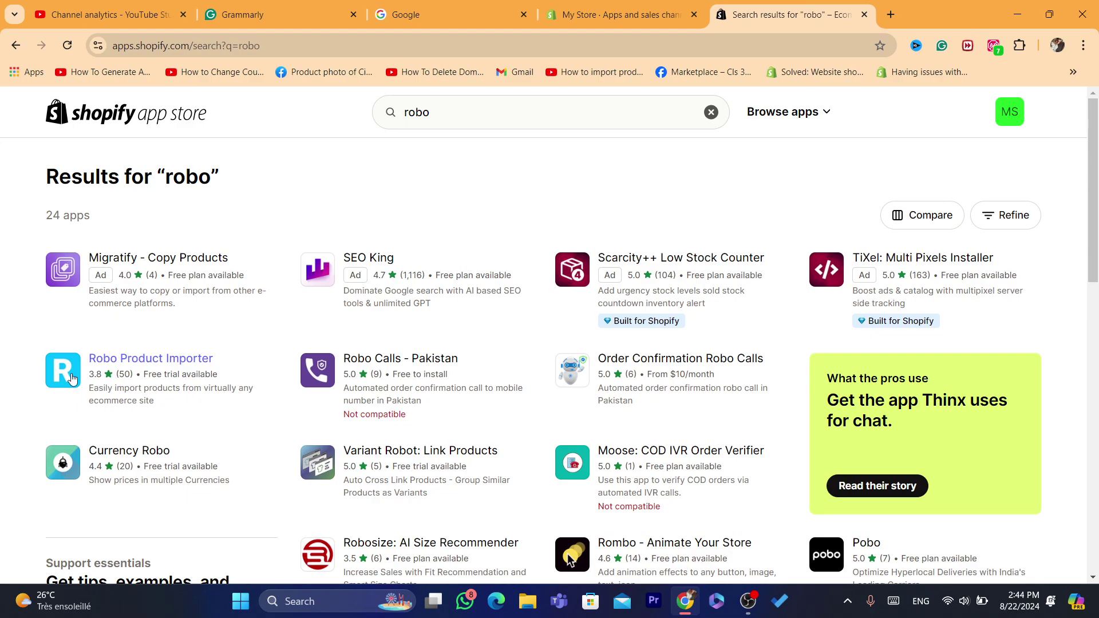
{"action": "left_click", "coordinate": [136, 362]}
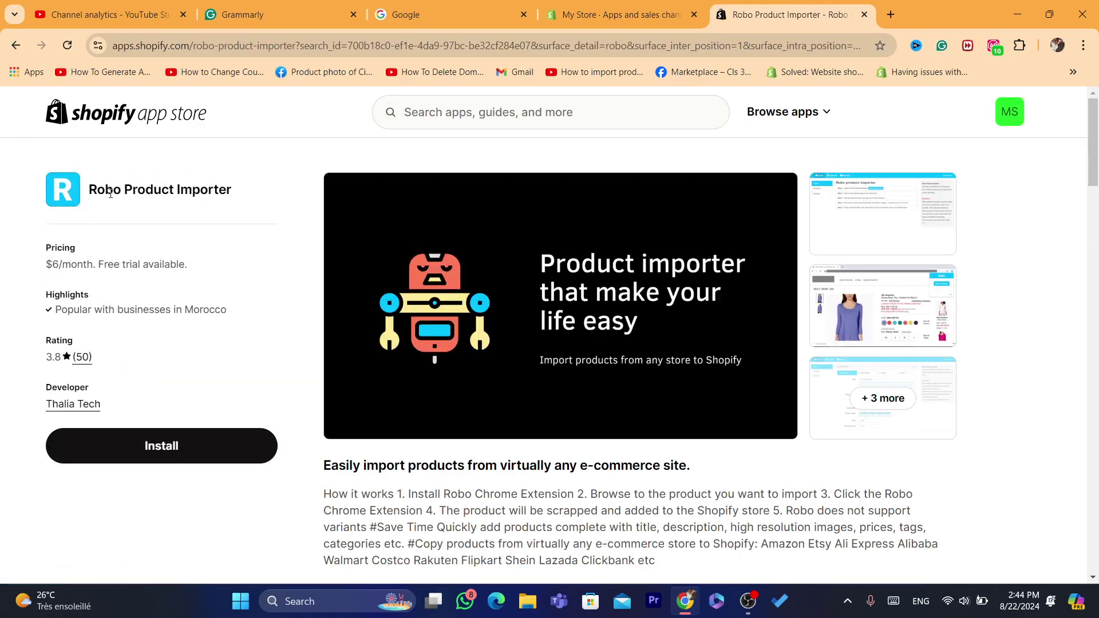
Install Robo Product Importer and approve it, reaching the app's home page with its import steps
{"action": "left_click", "coordinate": [160, 452]}
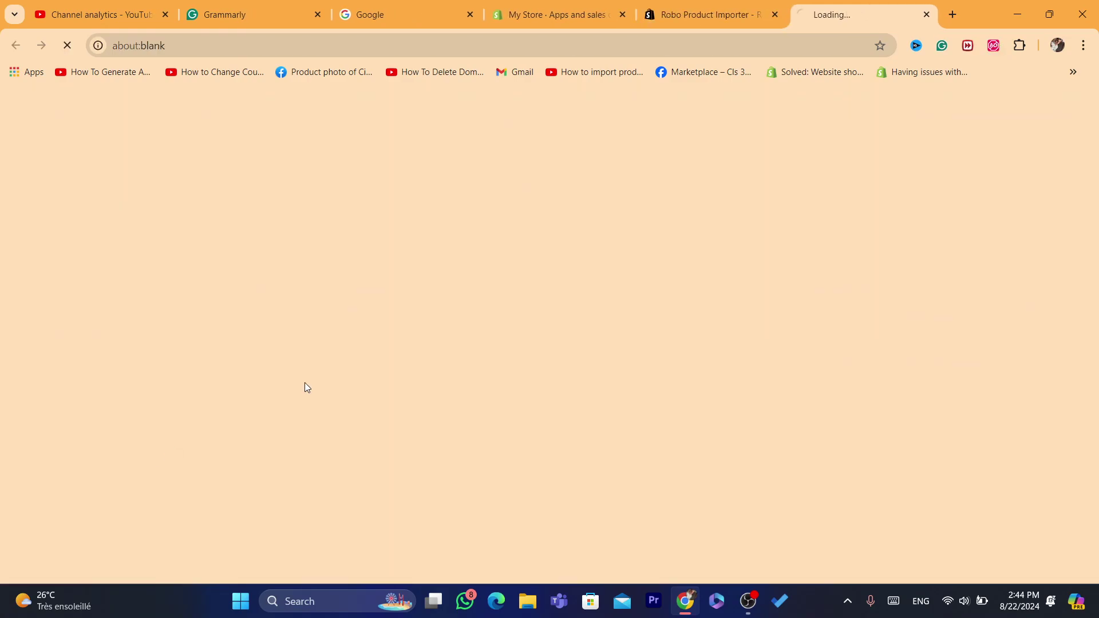
{"action": "left_click", "coordinate": [778, 56]}
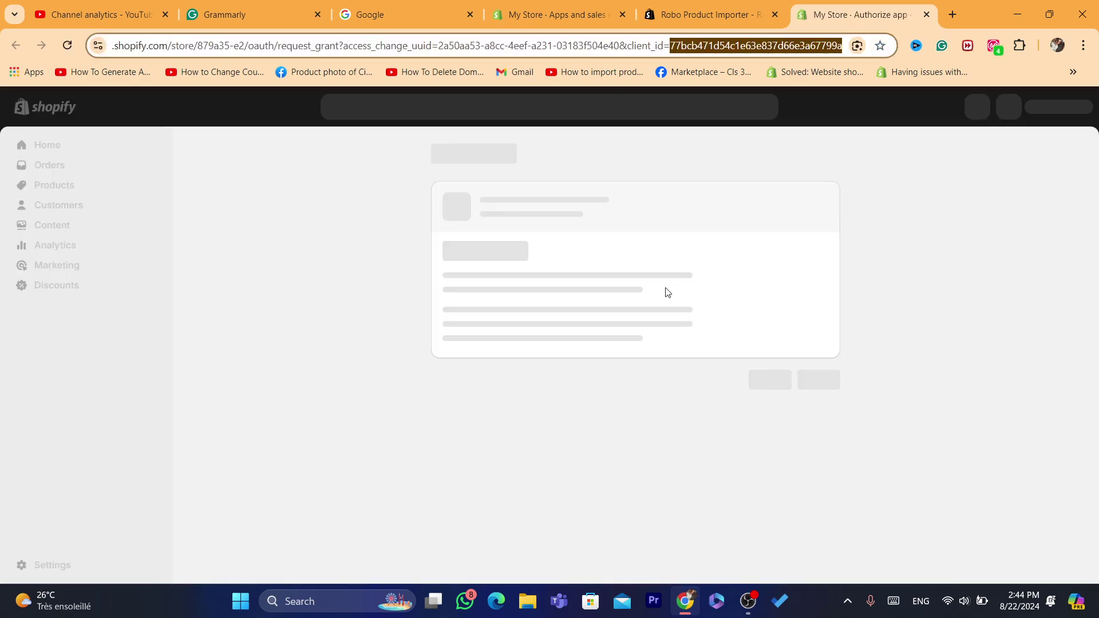
{"action": "left_click", "coordinate": [823, 423]}
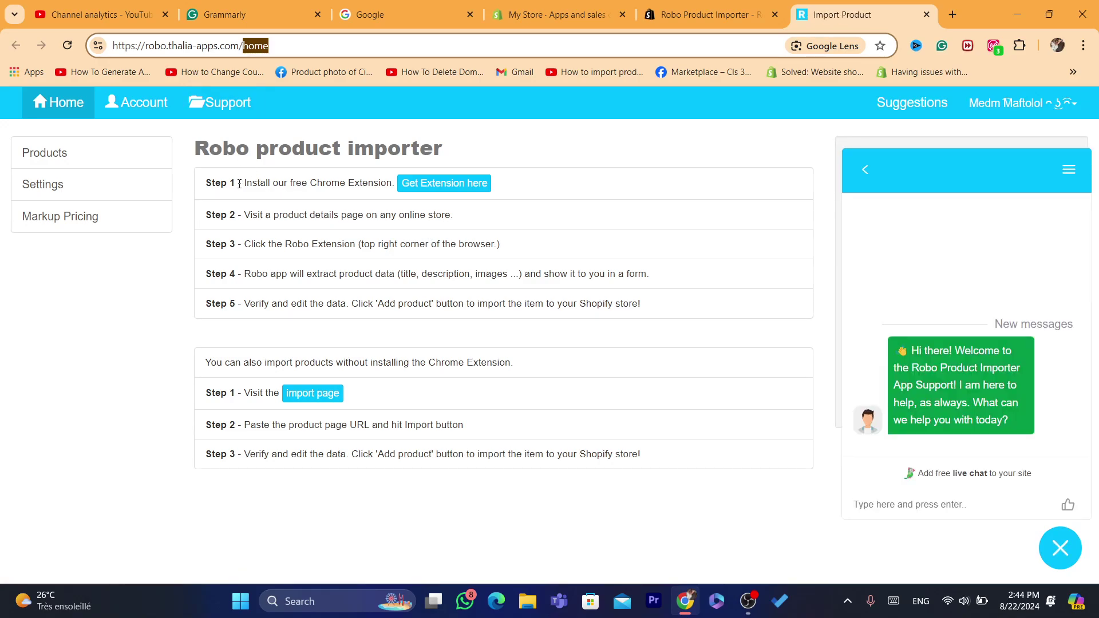
{"action": "left_click_drag", "start_coordinate": [241, 185], "coordinate": [362, 182]}
{"action": "left_click", "coordinate": [338, 180]}
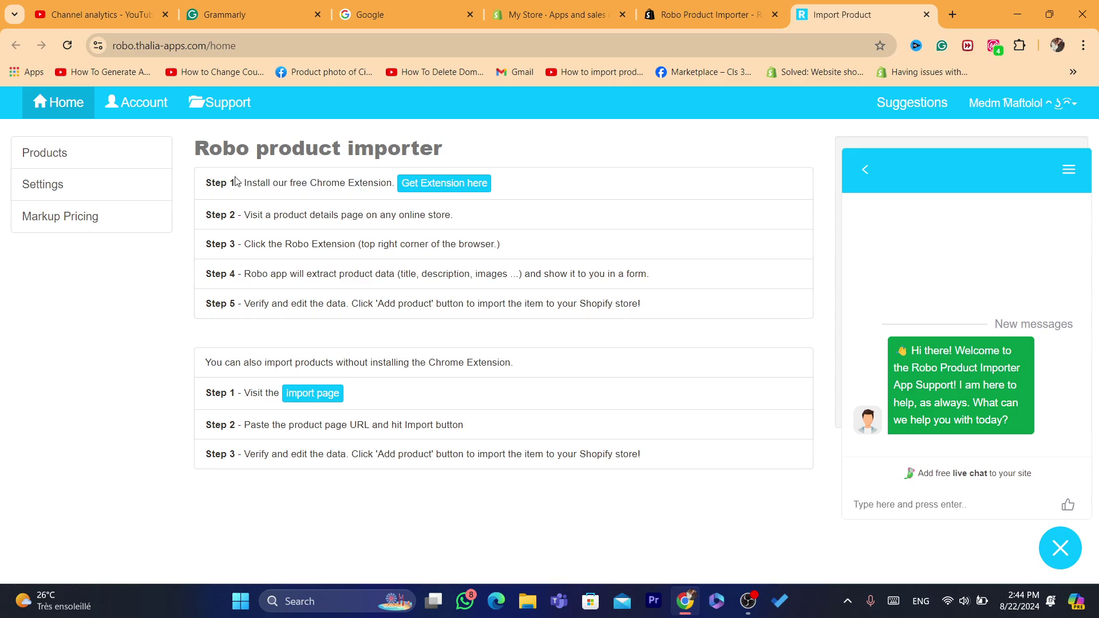
Add the Robo Product Importer extension to Chrome from the Chrome Web Store
{"action": "left_click", "coordinate": [436, 196]}
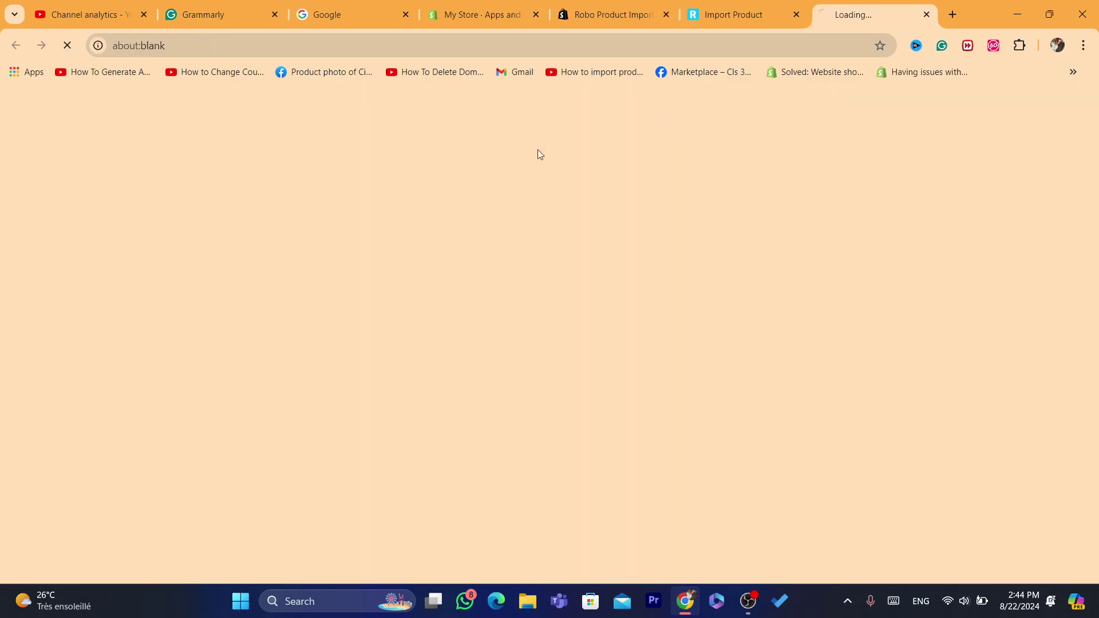
{"action": "left_click", "coordinate": [852, 201]}
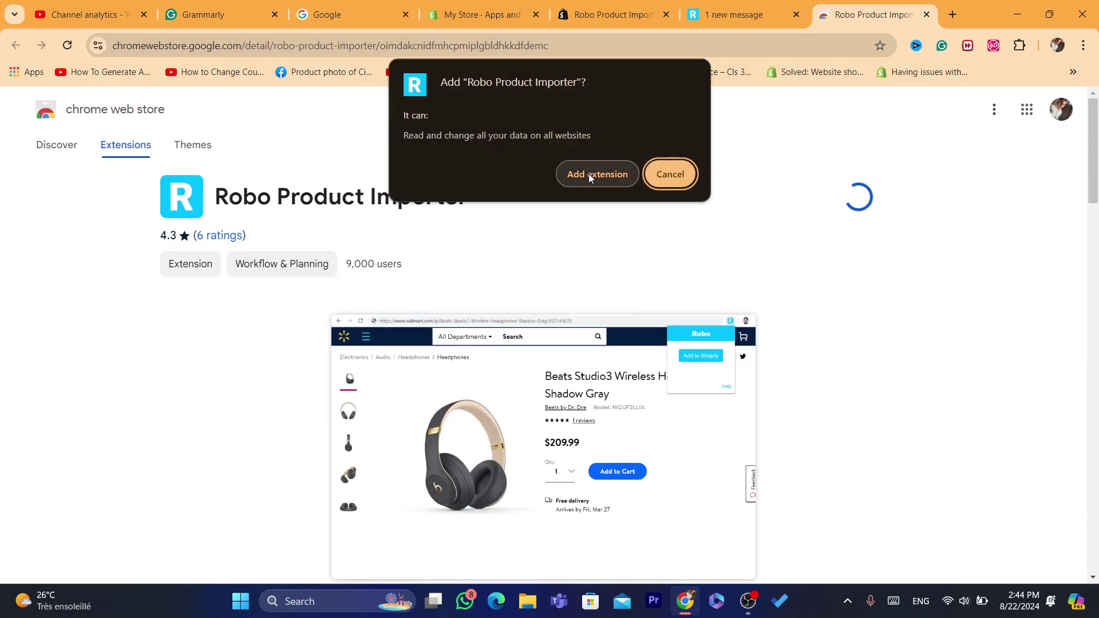
{"action": "left_click", "coordinate": [591, 178]}
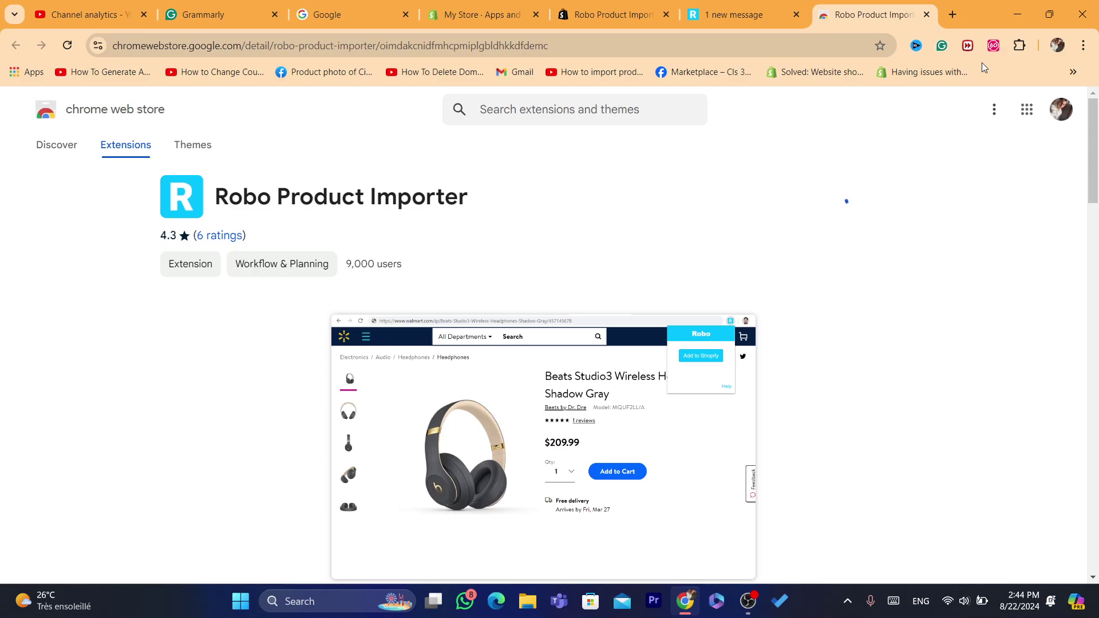
{"action": "left_click", "coordinate": [985, 80]}
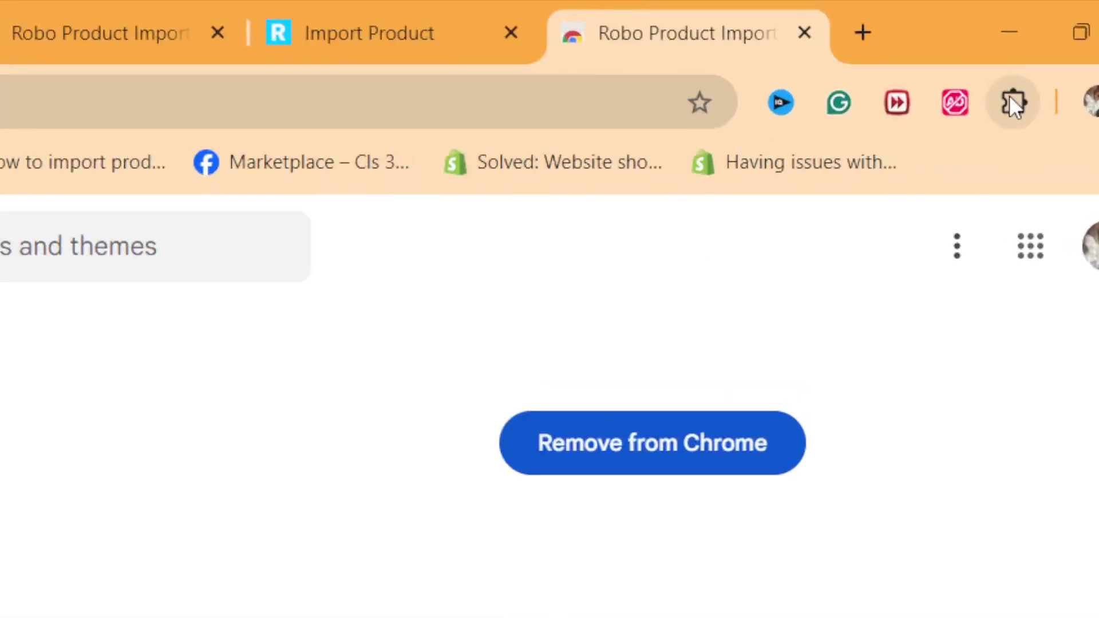
Check that Robo appears in Chrome's installed extensions, then close the extensions panel
{"action": "left_click", "coordinate": [1018, 45]}
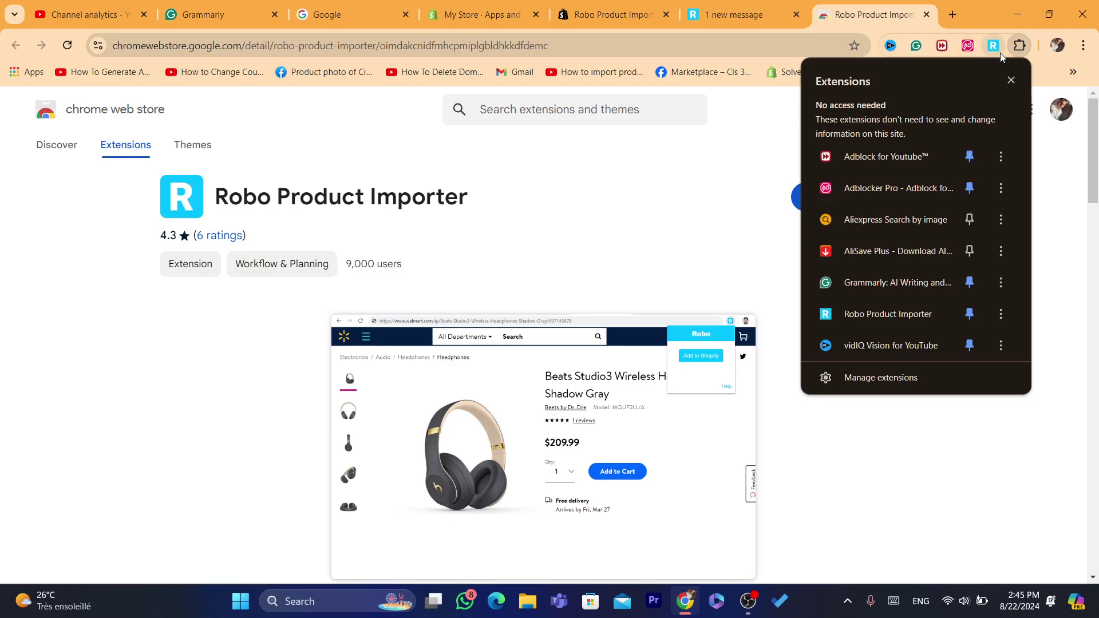
{"action": "left_click", "coordinate": [716, 175]}
{"action": "left_click", "coordinate": [736, 14]}
{"action": "left_click", "coordinate": [885, 4]}
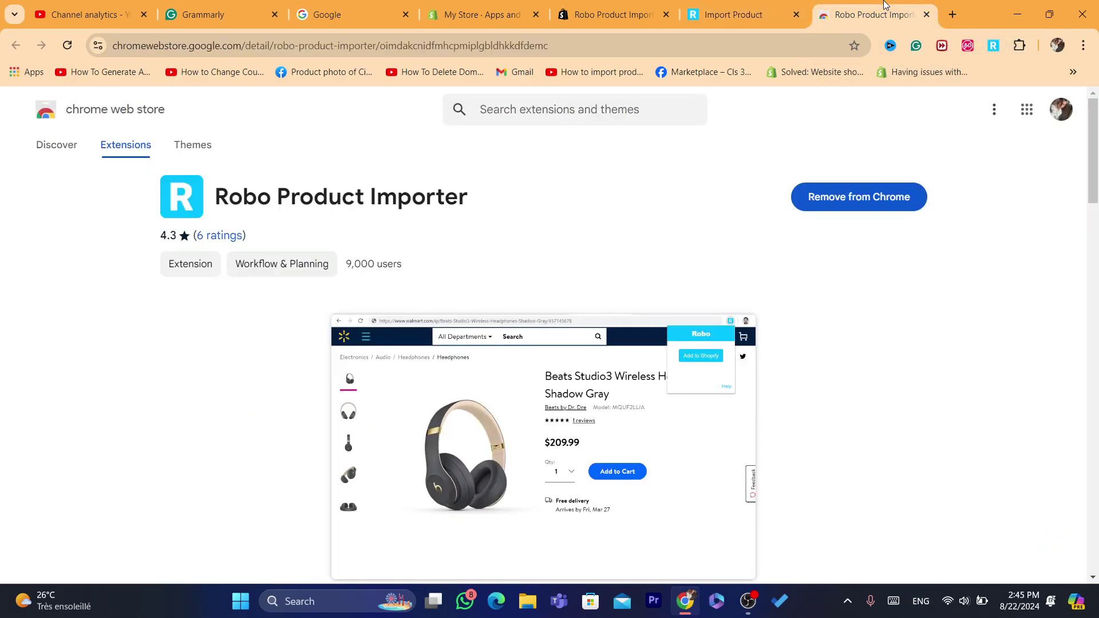
{"action": "left_click", "coordinate": [637, 35]}
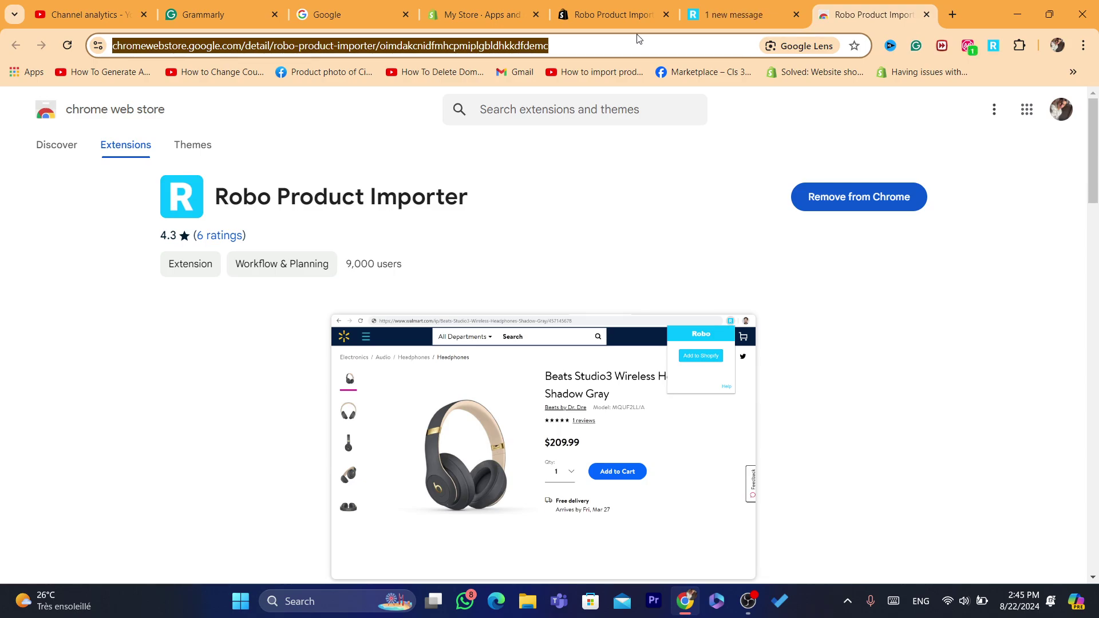
Go to aliexpress.com and open the CAPQX headlight washer nozzle cover product page
{"action": "type", "text": "am"}
{"action": "key", "text": "BackSpace"}
{"action": "key", "text": "BackSpace"}
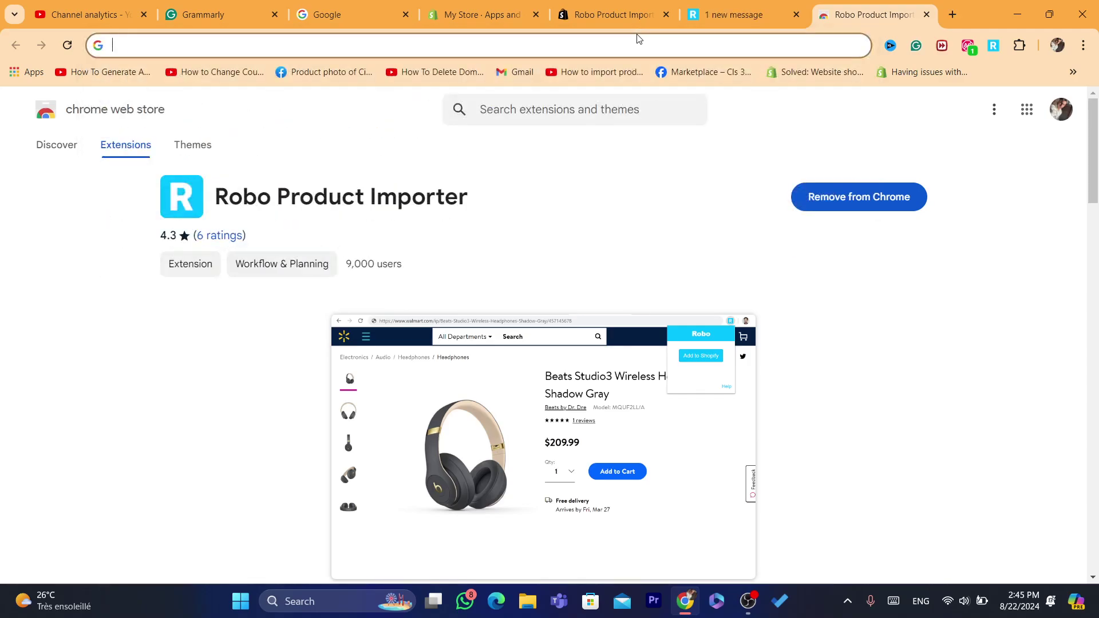
{"action": "type", "text": "aliexp"}
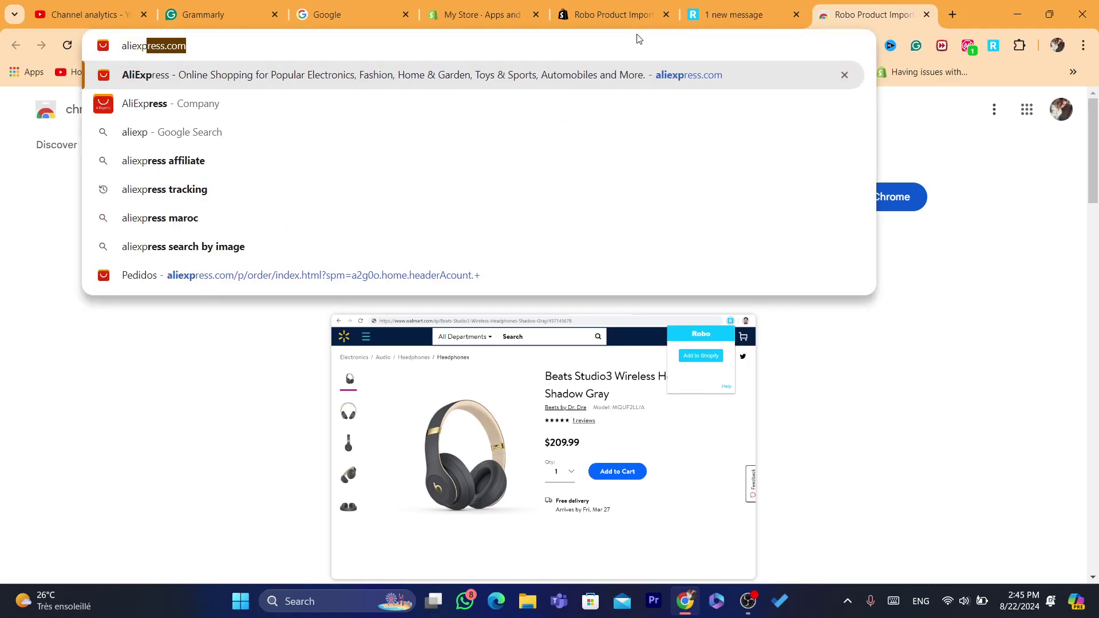
{"action": "key", "text": "Return"}
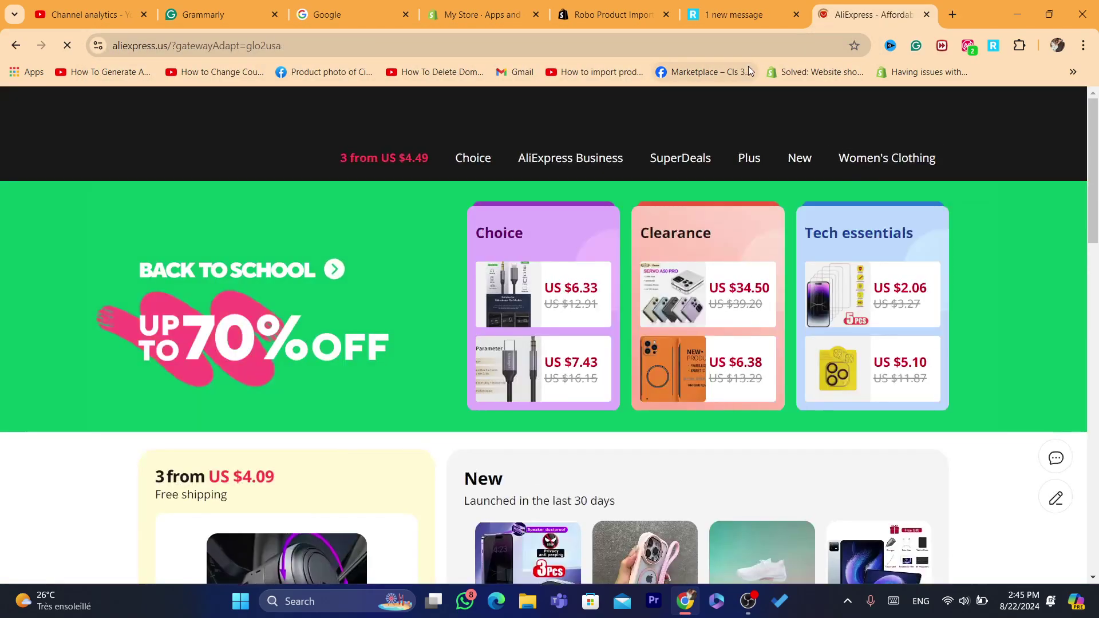
{"action": "scroll", "coordinate": [640, 277], "scroll_direction": "down", "scroll_amount": 10}
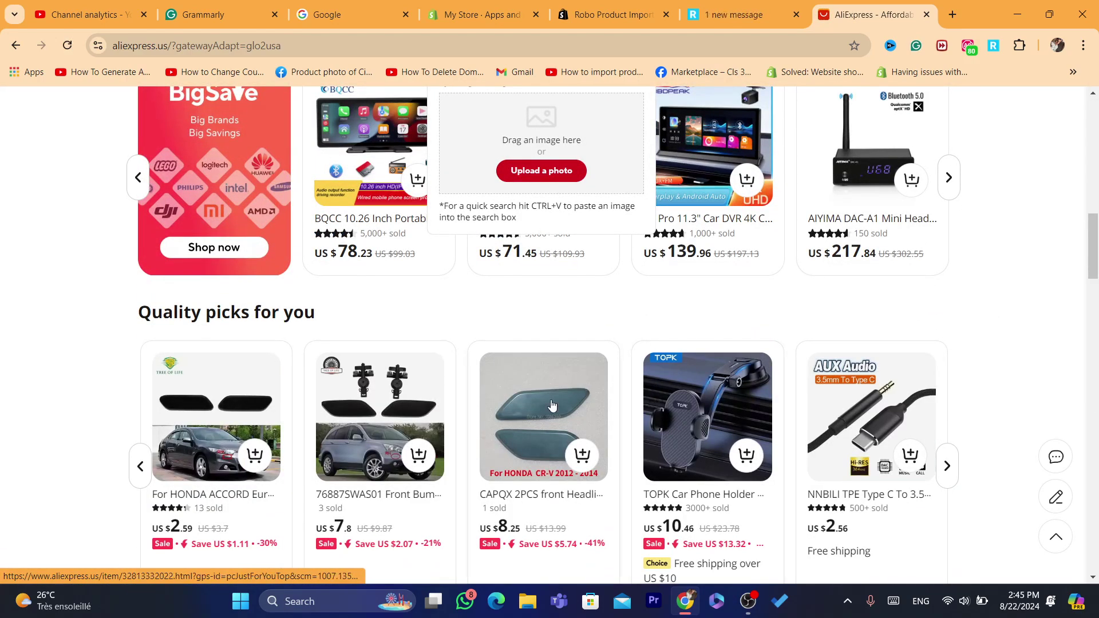
{"action": "left_click", "coordinate": [552, 406]}
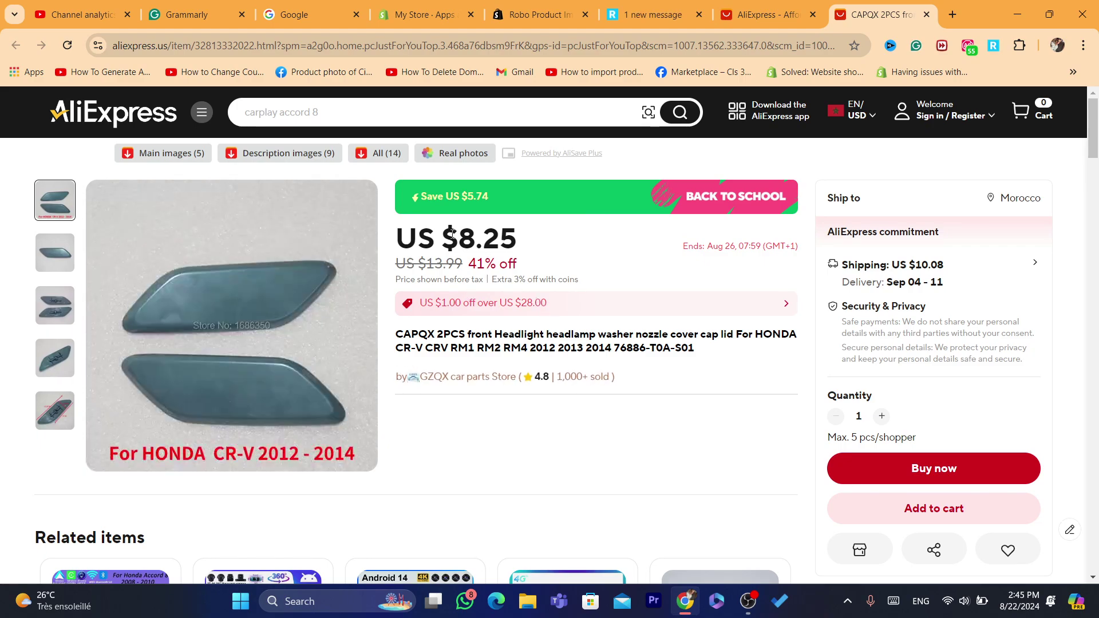
Select the CAPQX product title, then send the listing to Shopify with the Robo extension
{"action": "left_click_drag", "start_coordinate": [403, 334], "coordinate": [691, 345]}
{"action": "left_click_drag", "start_coordinate": [396, 335], "coordinate": [695, 350]}
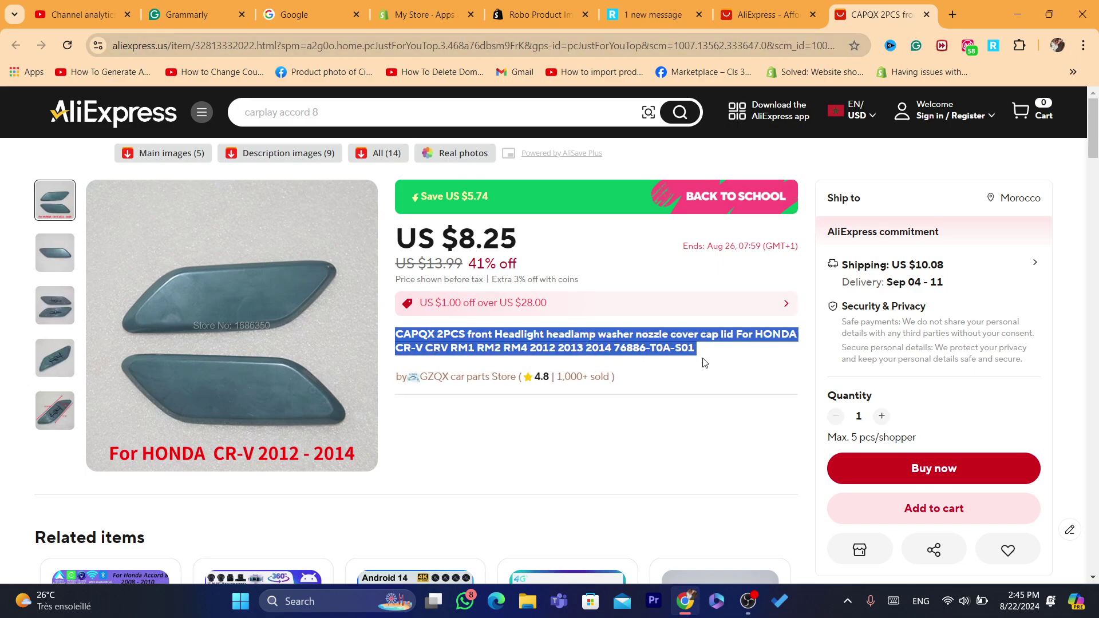
{"action": "left_click_drag", "start_coordinate": [403, 334], "coordinate": [691, 369]}
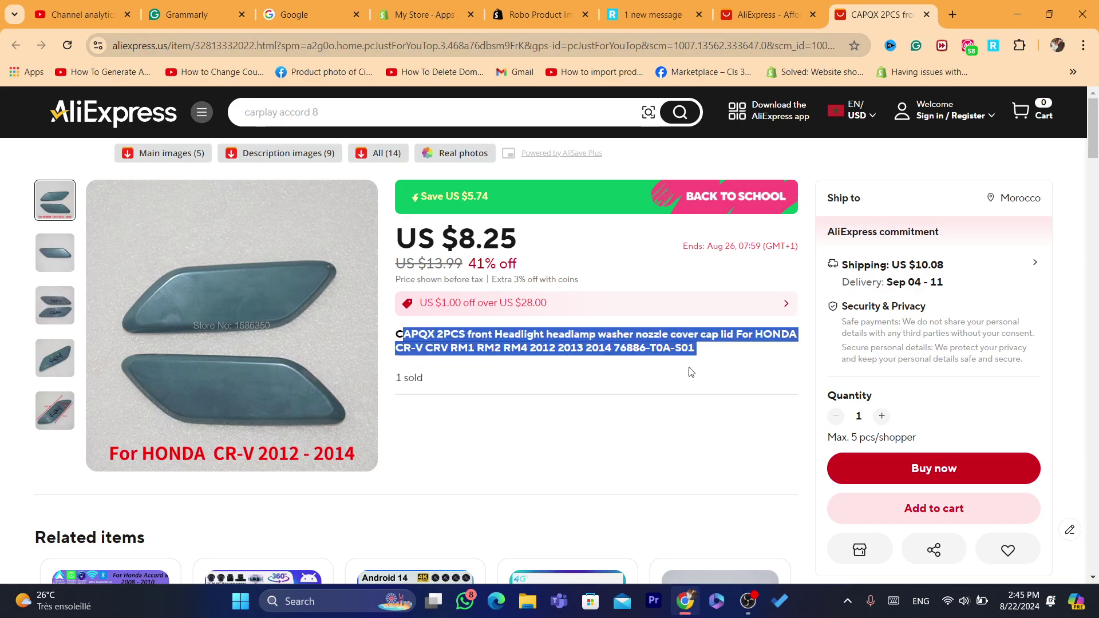
{"action": "left_click", "coordinate": [606, 336]}
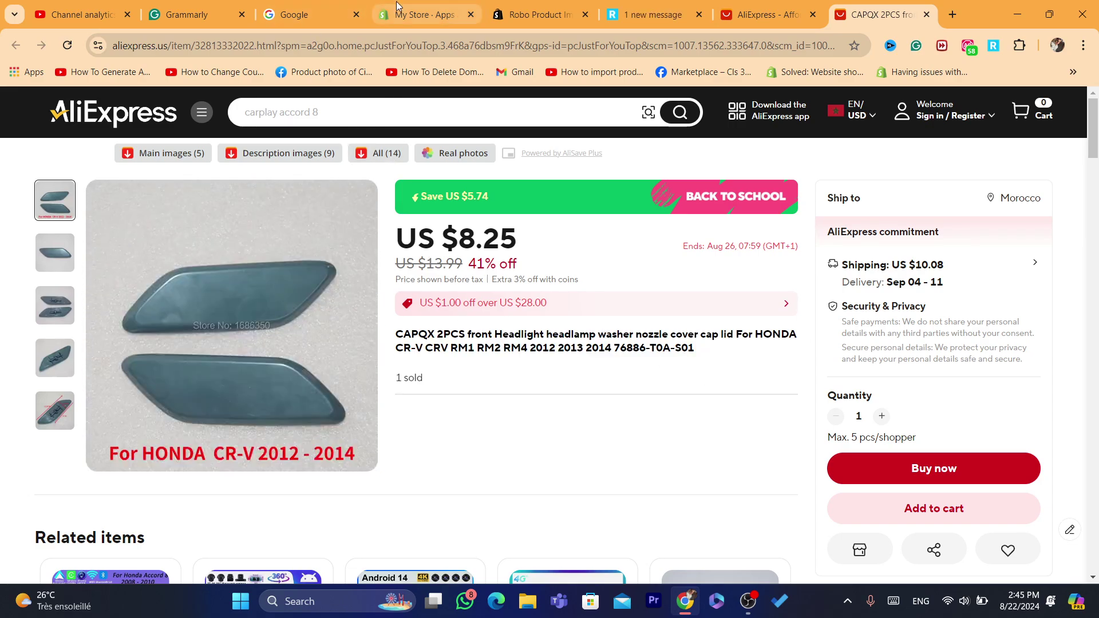
{"action": "left_click_drag", "start_coordinate": [387, 332], "coordinate": [690, 348]}
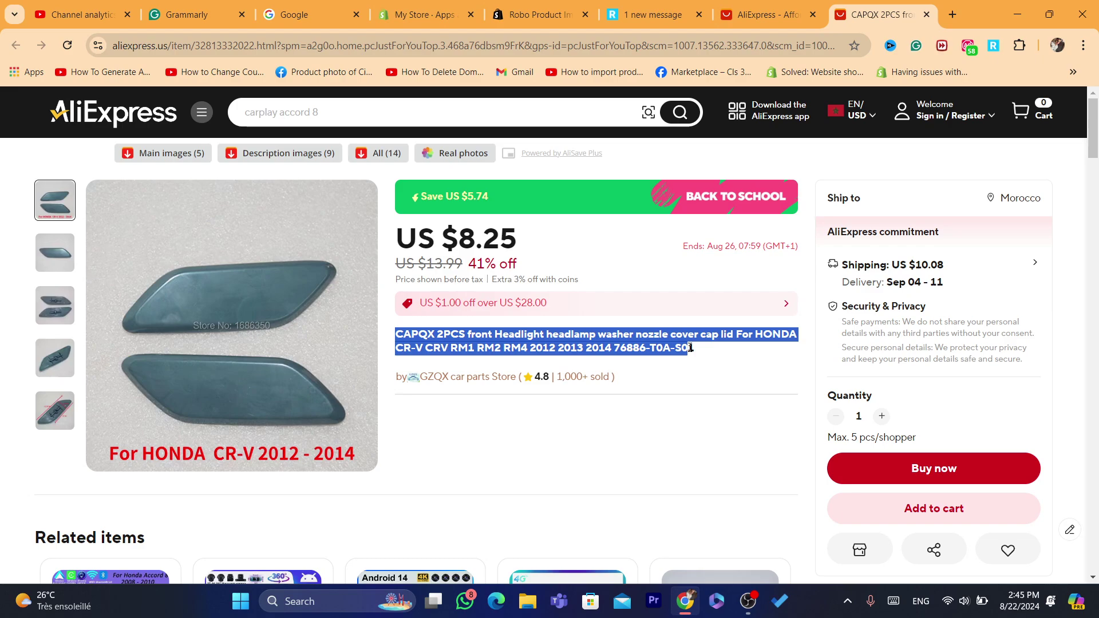
{"action": "left_click", "coordinate": [727, 352]}
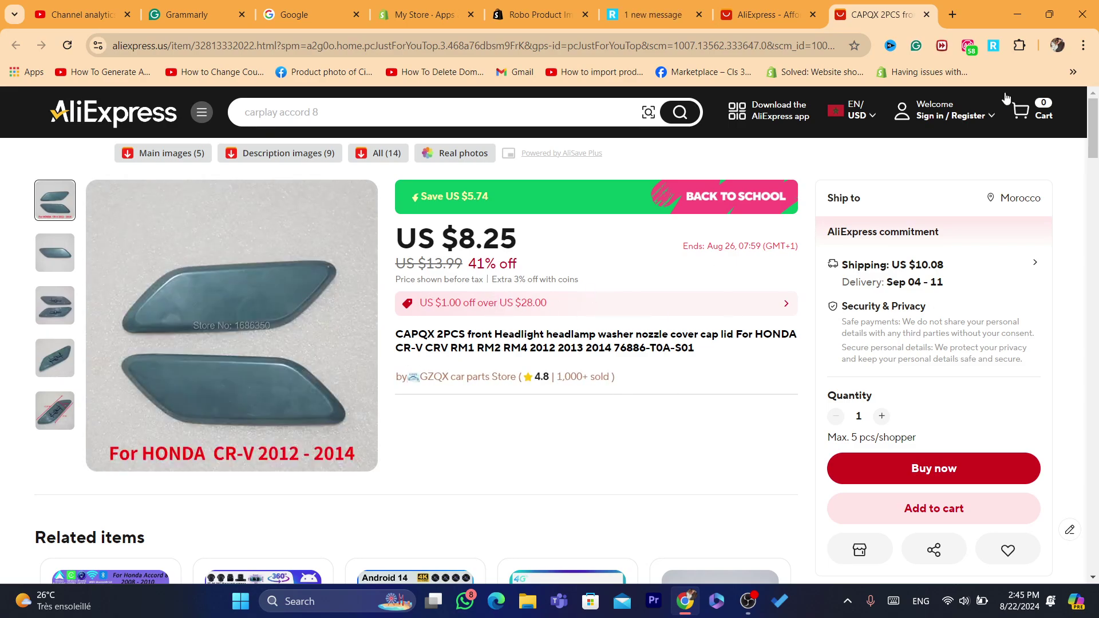
{"action": "left_click", "coordinate": [994, 50]}
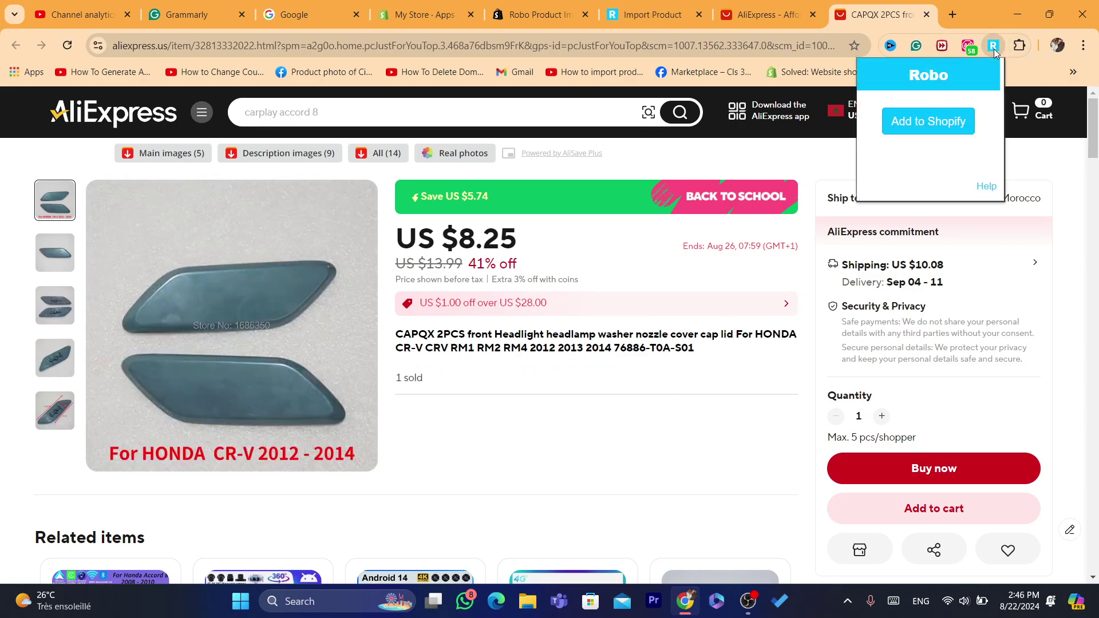
{"action": "left_click", "coordinate": [900, 137]}
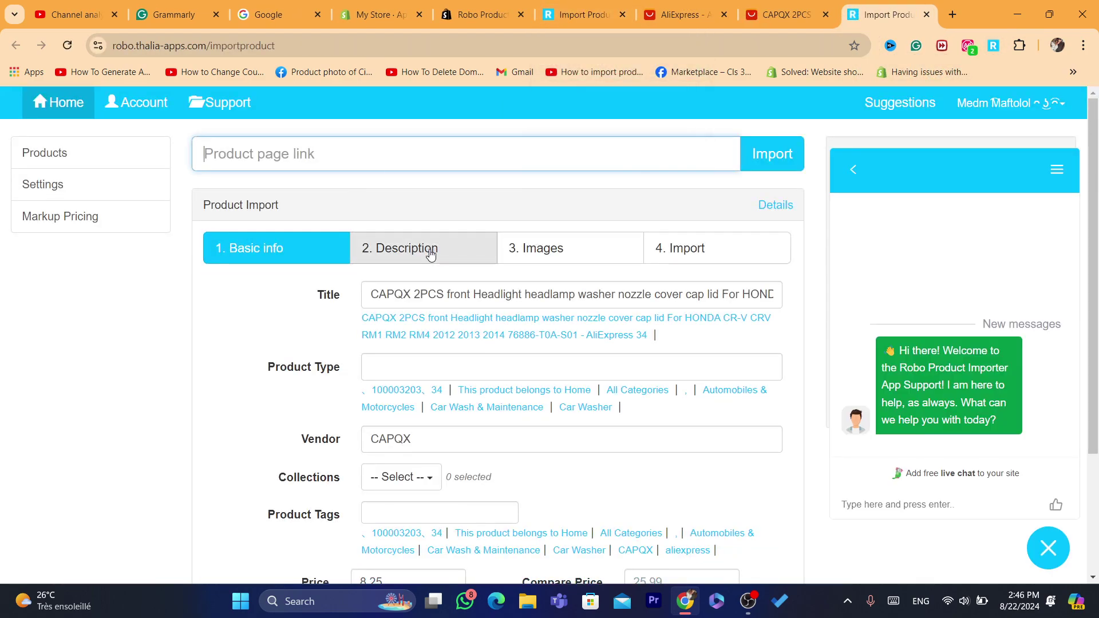
Set the product's Compare Price to 25
{"action": "scroll", "coordinate": [571, 196], "scroll_direction": "down", "scroll_amount": 1}
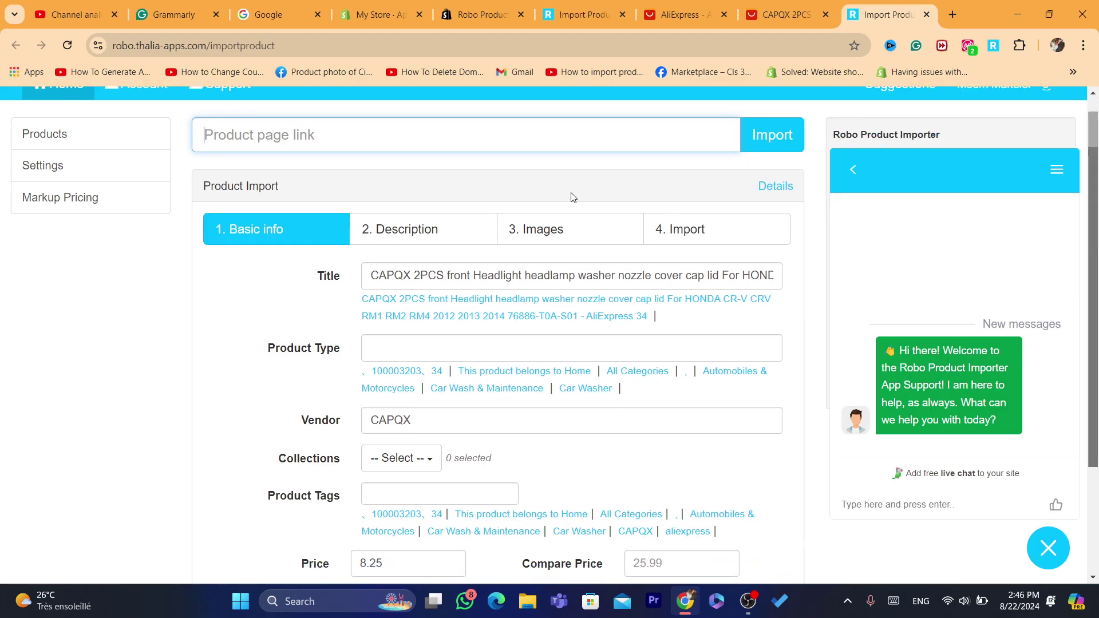
{"action": "left_click", "coordinate": [635, 566]}
{"action": "type", "text": "25"}
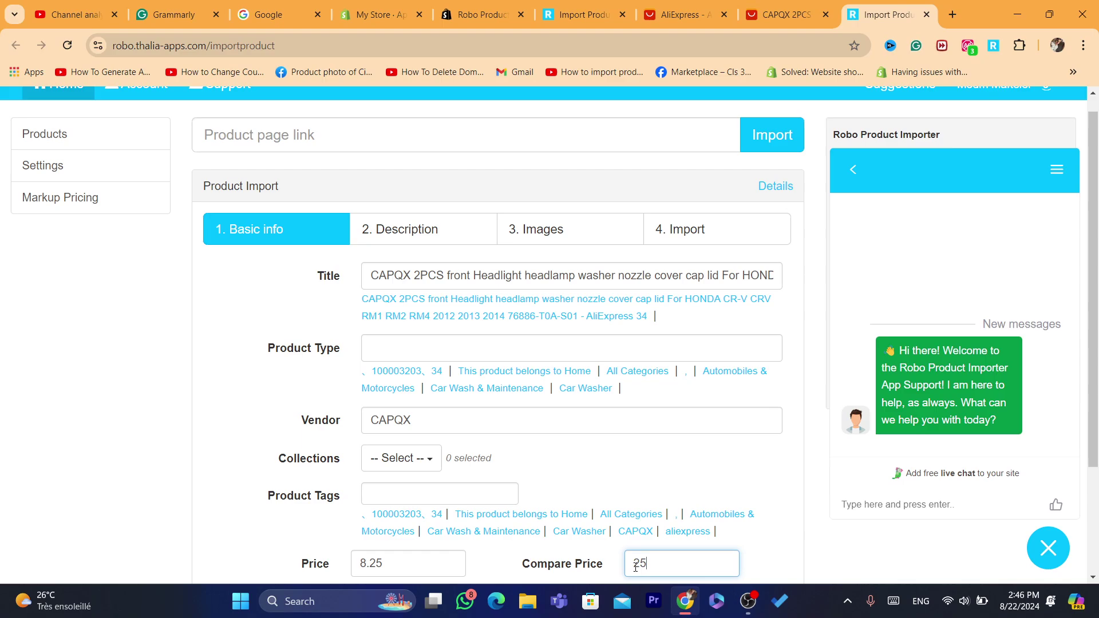
{"action": "left_click", "coordinate": [381, 563]}
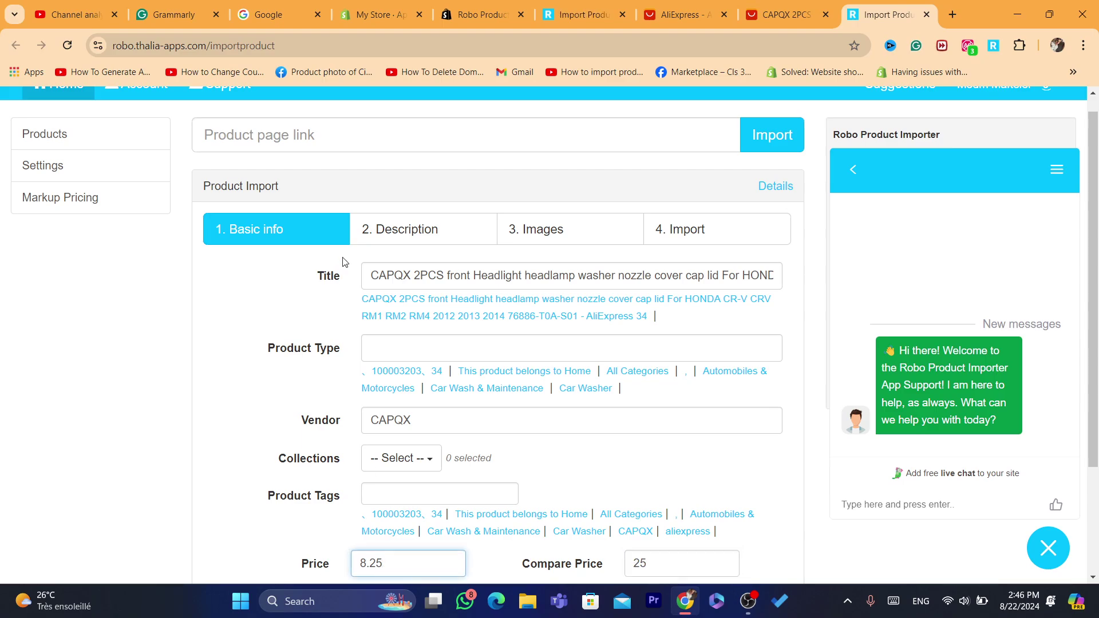
Review the description and mark all product images for import, then go to 4. Import
{"action": "left_click", "coordinate": [395, 230]}
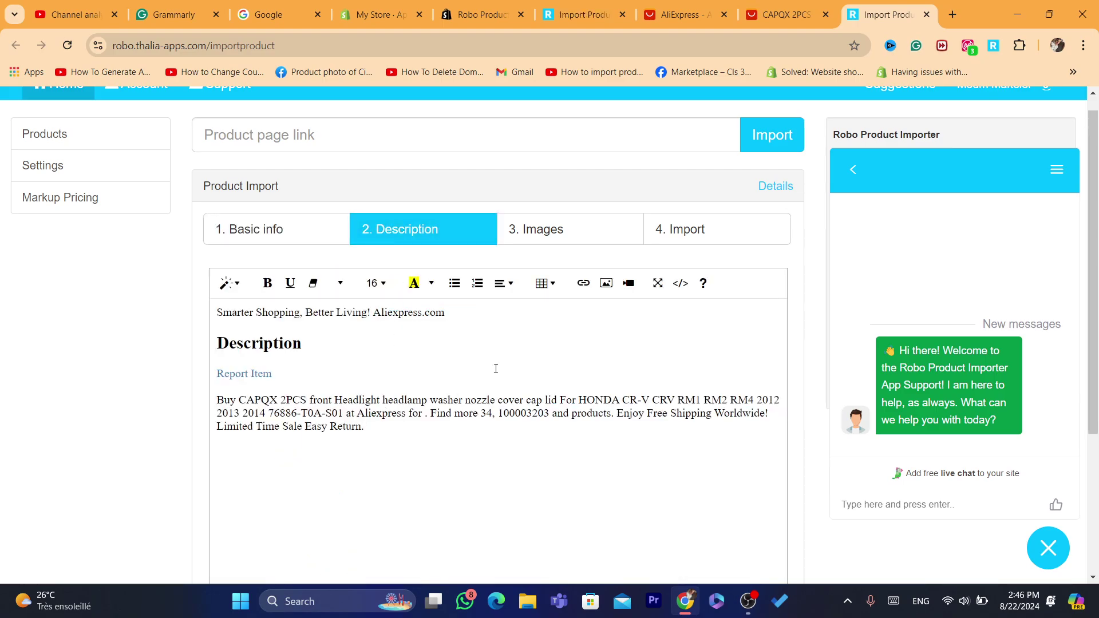
{"action": "left_click", "coordinate": [555, 237]}
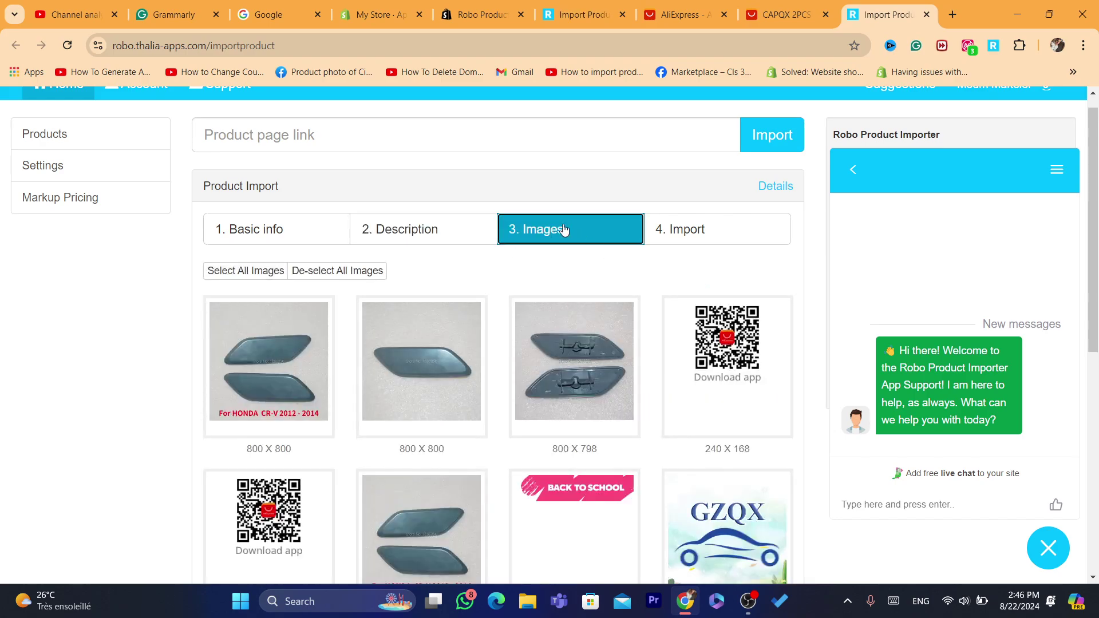
{"action": "left_click", "coordinate": [230, 272]}
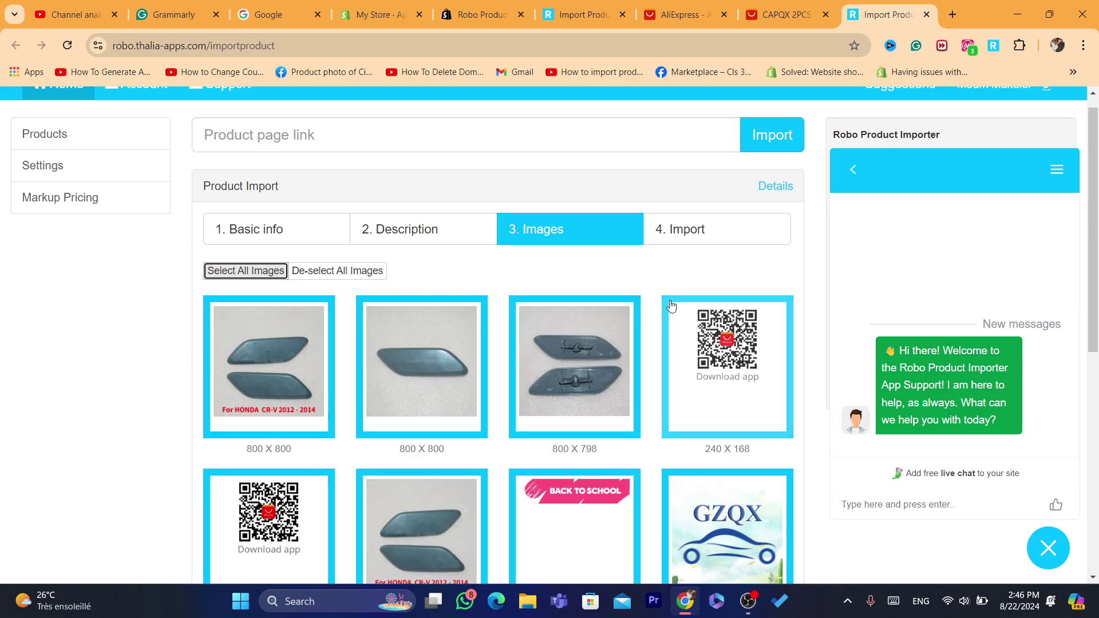
{"action": "left_click", "coordinate": [357, 228]}
{"action": "left_click", "coordinate": [281, 228]}
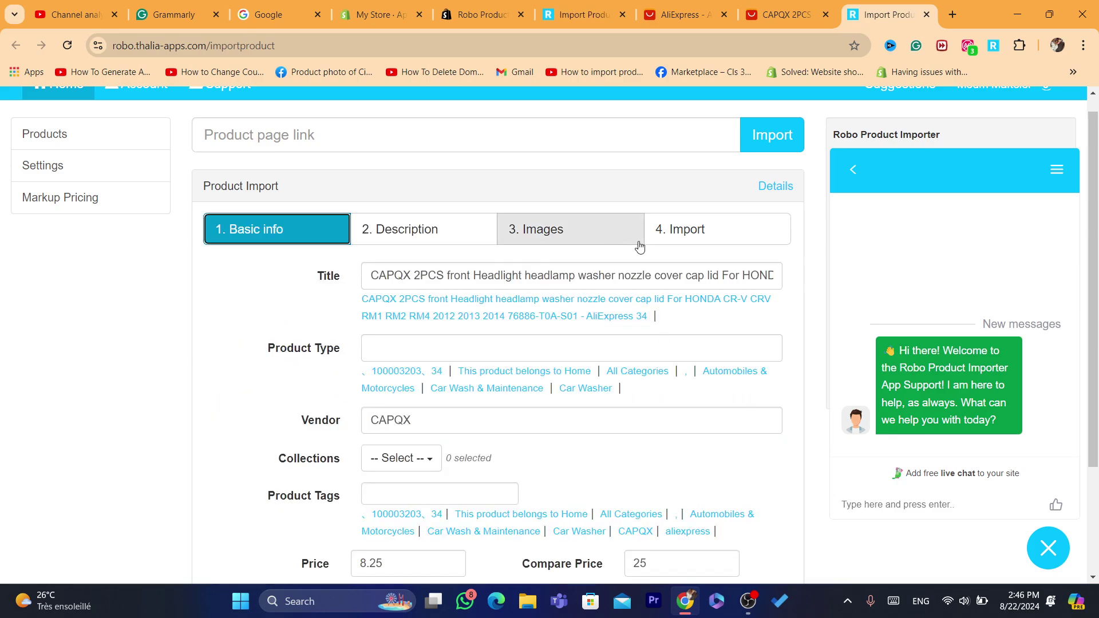
{"action": "left_click", "coordinate": [709, 239]}
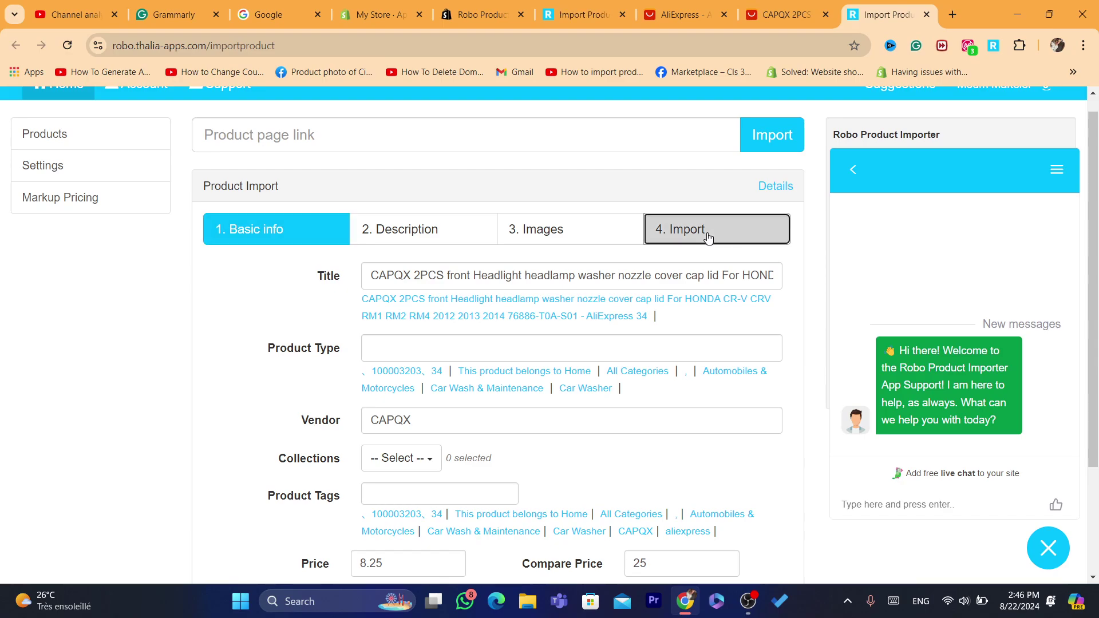
Import the headlight cover into Shopify and open the store's Products page
{"action": "left_click", "coordinate": [486, 290]}
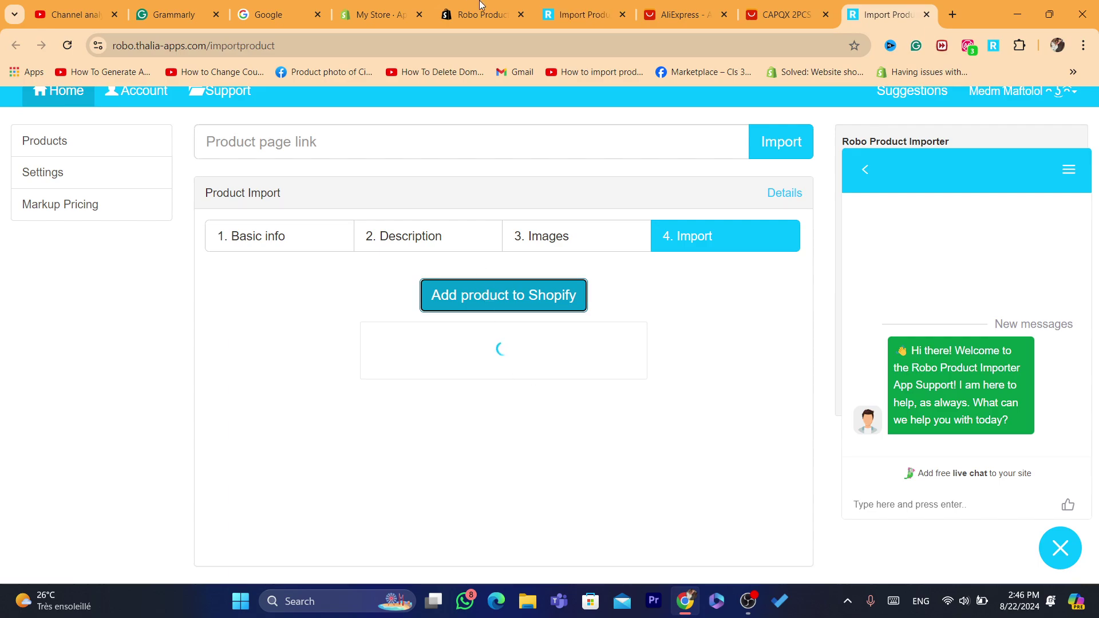
{"action": "left_click", "coordinate": [375, 6]}
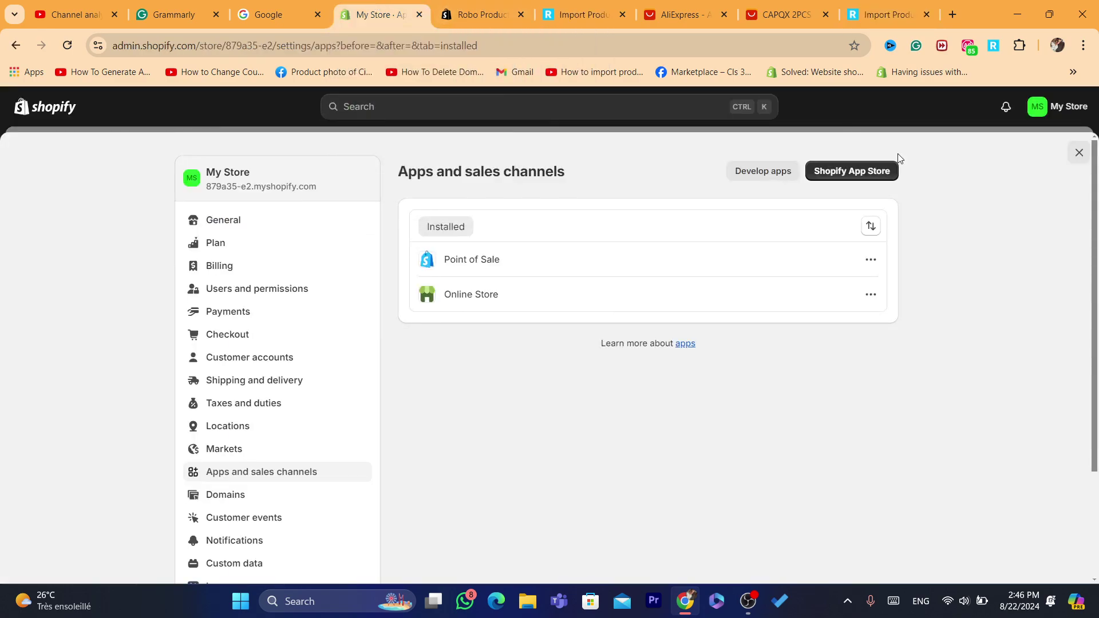
{"action": "left_click", "coordinate": [1079, 152]}
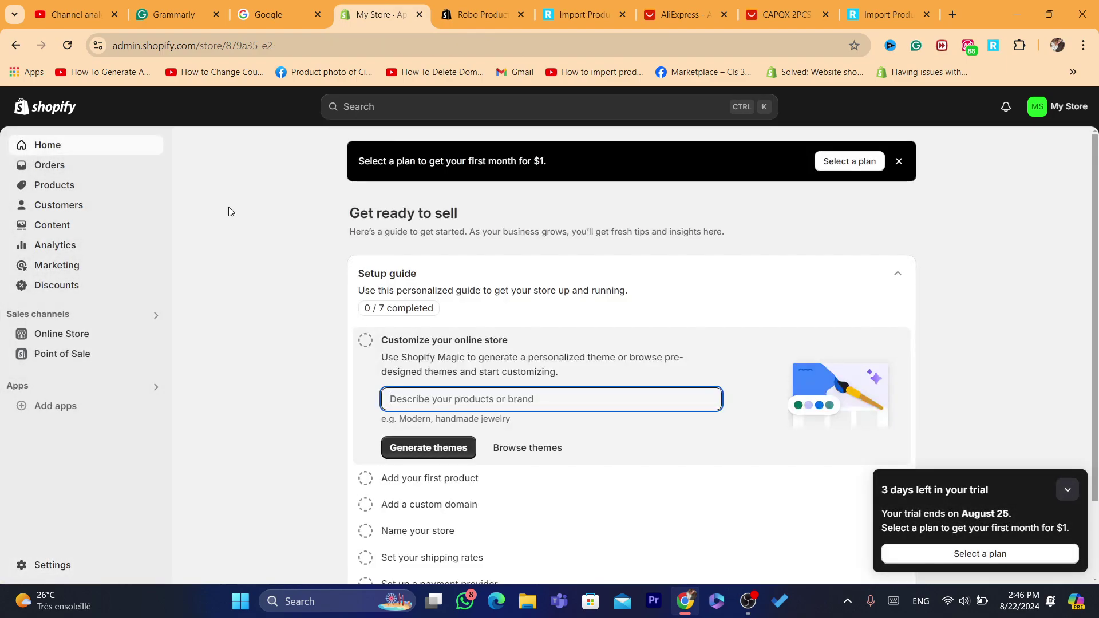
{"action": "left_click", "coordinate": [72, 187]}
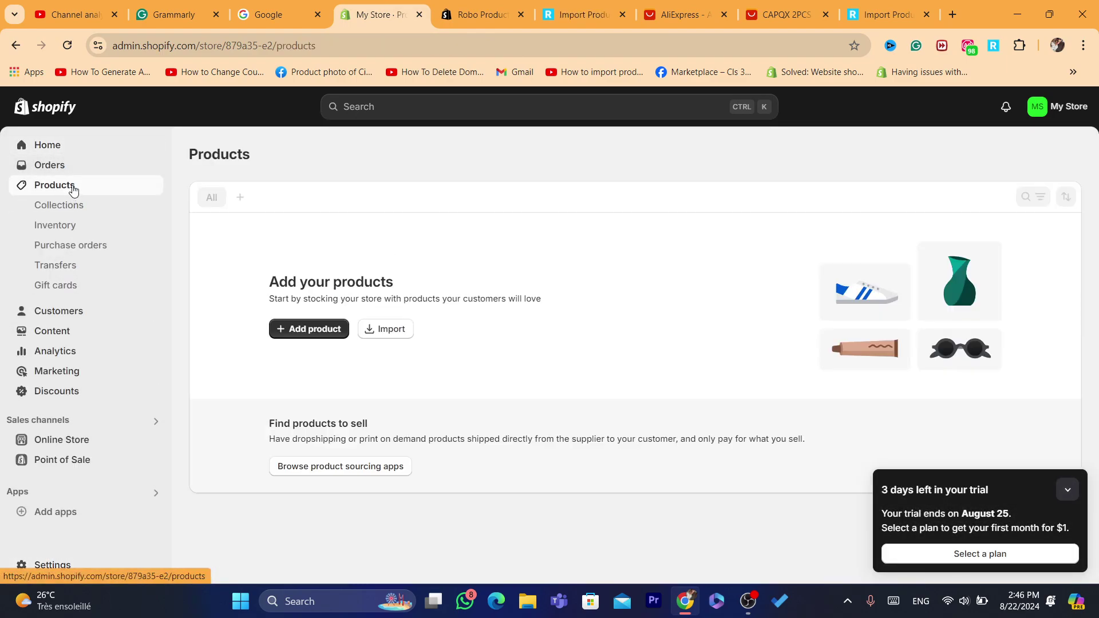
Move the import tab next to the store tab and return to Products
{"action": "left_click", "coordinate": [887, 6]}
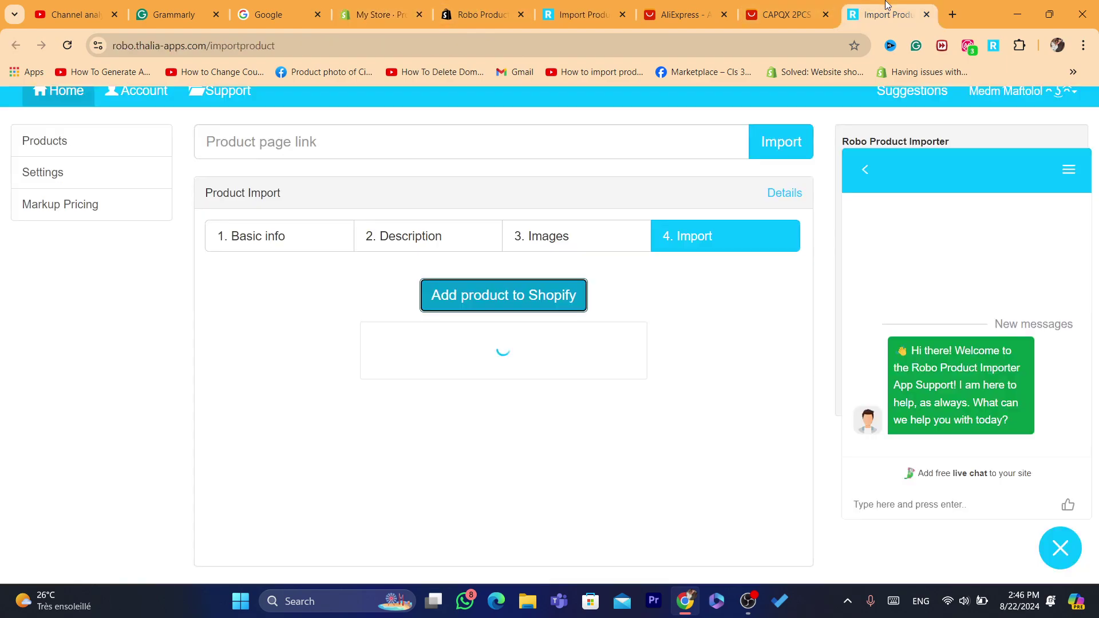
{"action": "left_click_drag", "start_coordinate": [886, 3], "coordinate": [480, 7]}
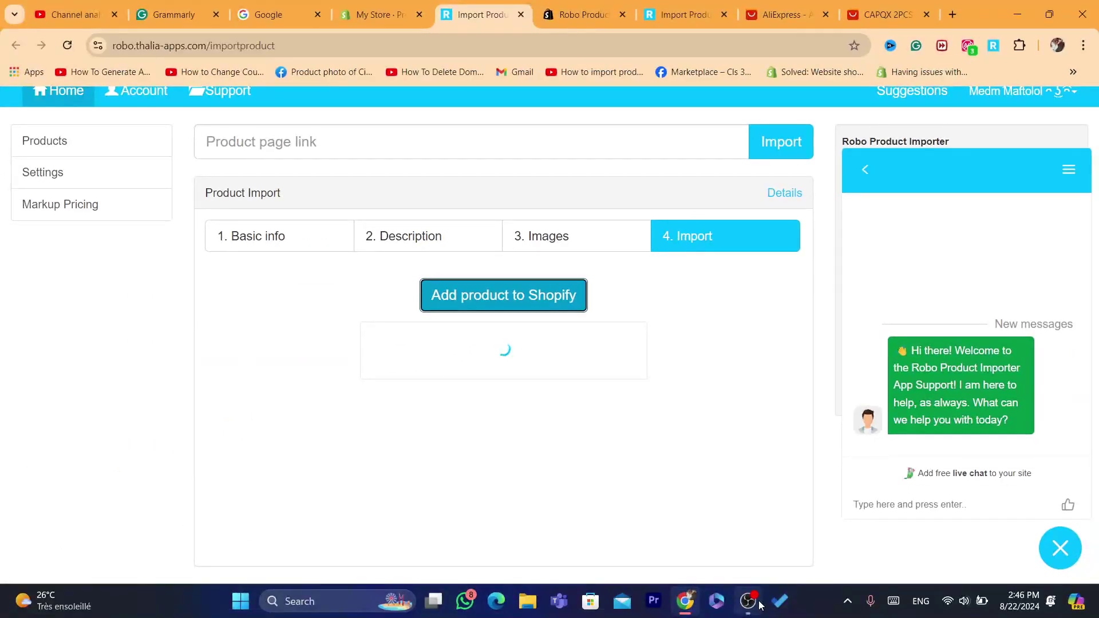
{"action": "left_click", "coordinate": [749, 601]}
{"action": "left_click", "coordinate": [685, 601]}
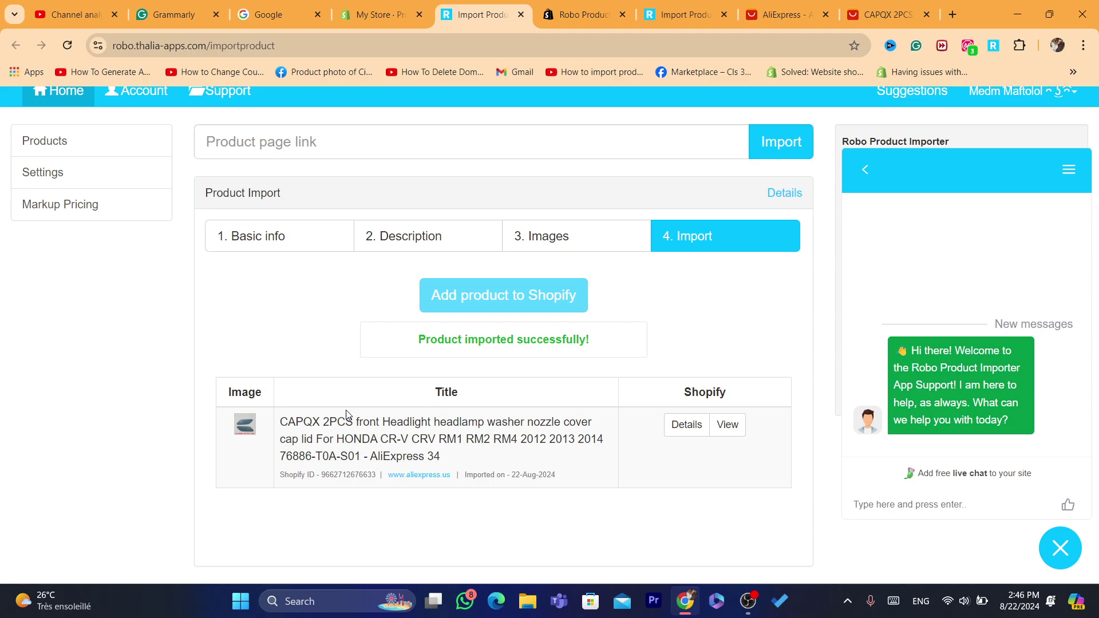
{"action": "left_click", "coordinate": [352, 5]}
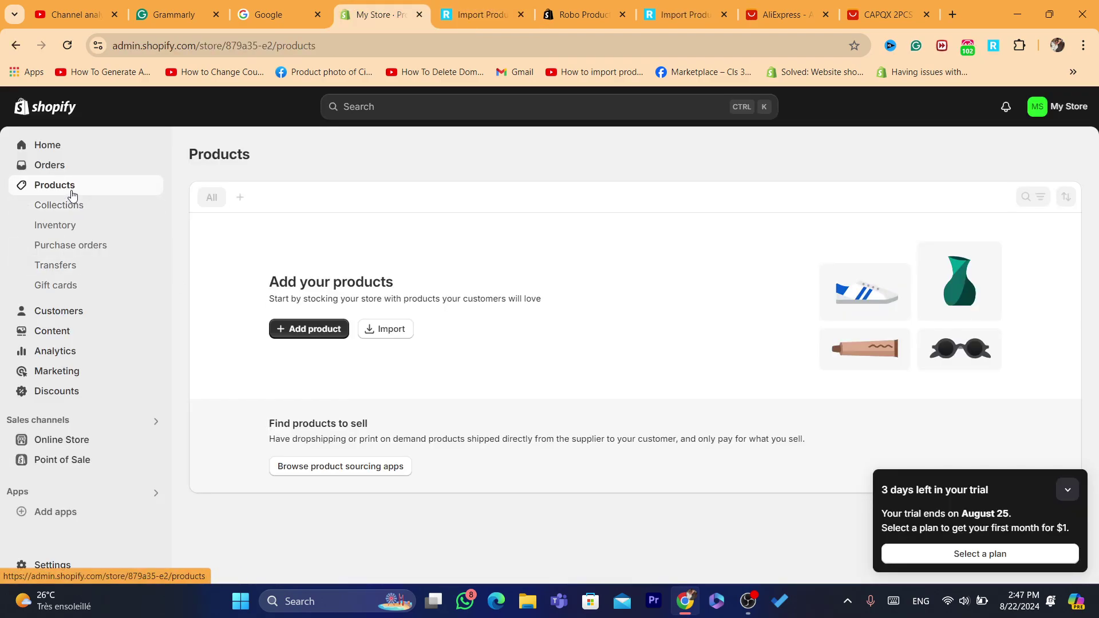
Preview the imported headlight cover on the online store from the Products list
{"action": "left_click", "coordinate": [41, 167]}
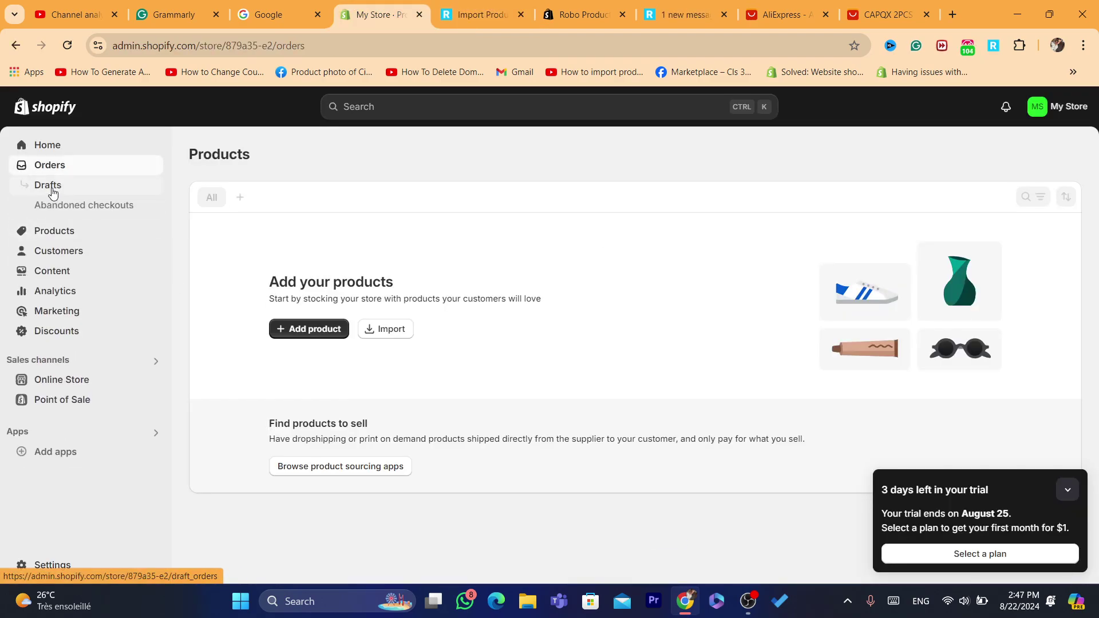
{"action": "left_click", "coordinate": [67, 240]}
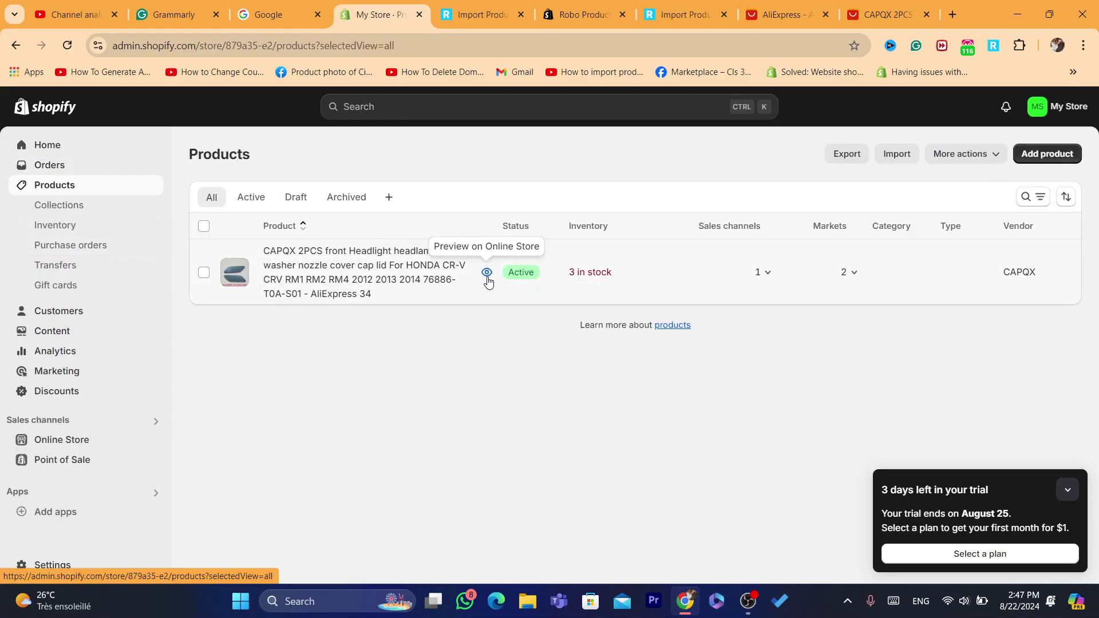
{"action": "left_click", "coordinate": [487, 273]}
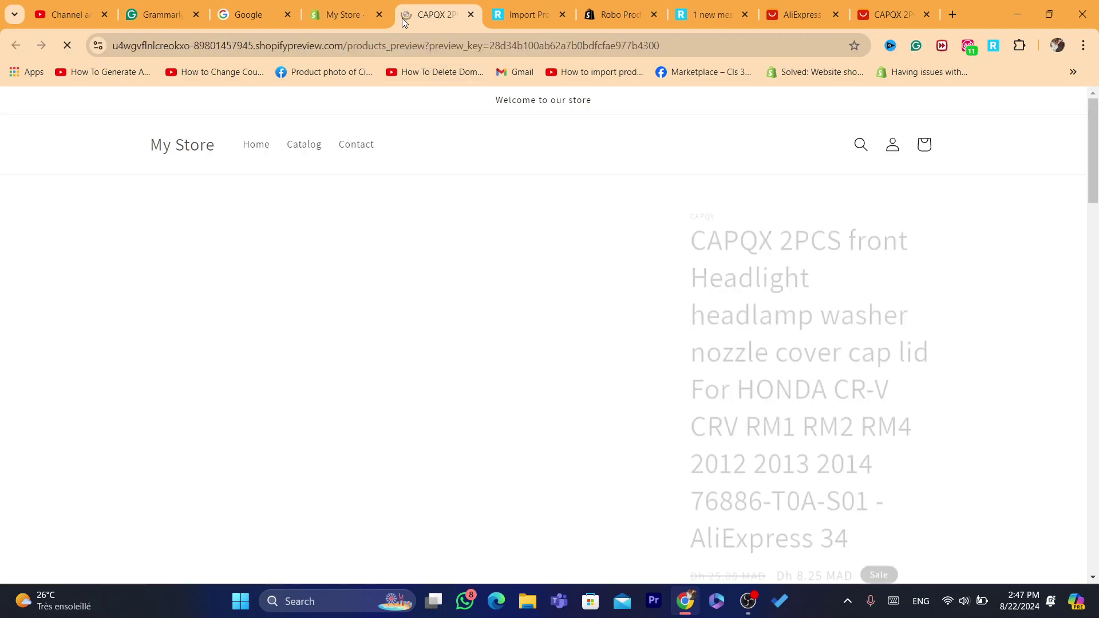
Scroll through the storefront product page and description, then return to the admin Products list
{"action": "scroll", "coordinate": [1097, 203], "scroll_direction": "down", "scroll_amount": 2}
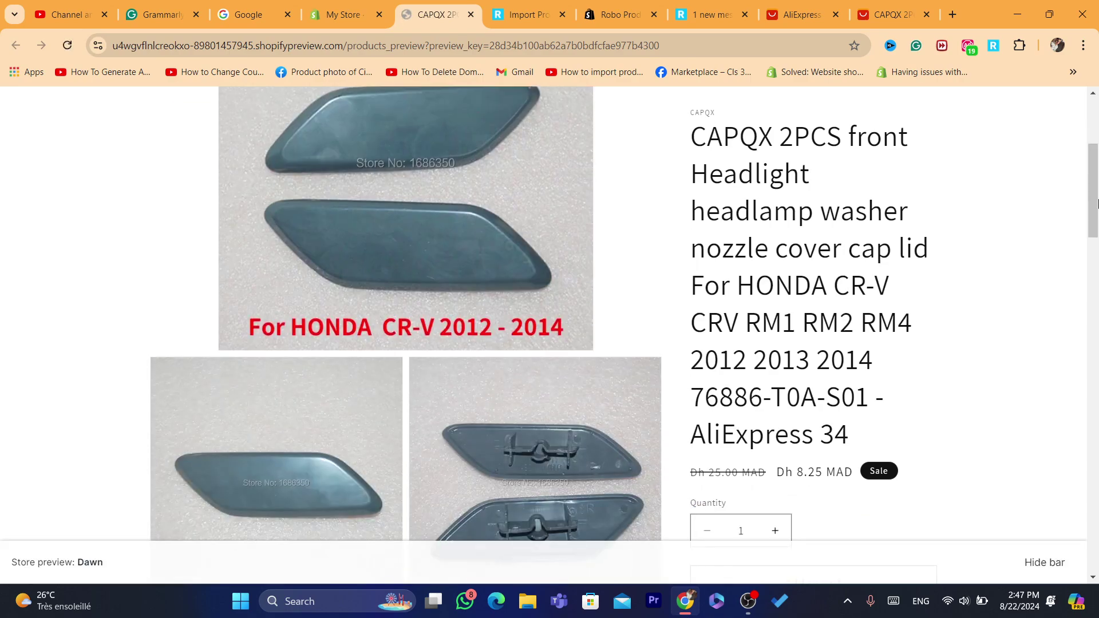
{"action": "left_click_drag", "start_coordinate": [1098, 203], "coordinate": [1094, 537]}
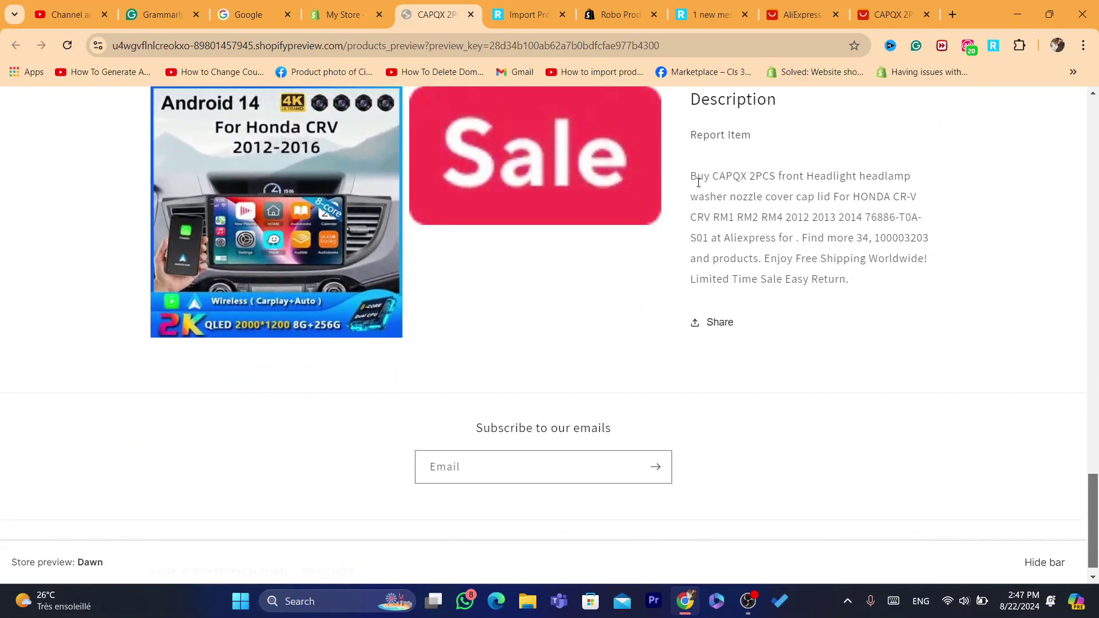
{"action": "left_click_drag", "start_coordinate": [698, 182], "coordinate": [844, 263]}
{"action": "left_click", "coordinate": [844, 263]}
{"action": "left_click_drag", "start_coordinate": [1098, 532], "coordinate": [1096, 144]}
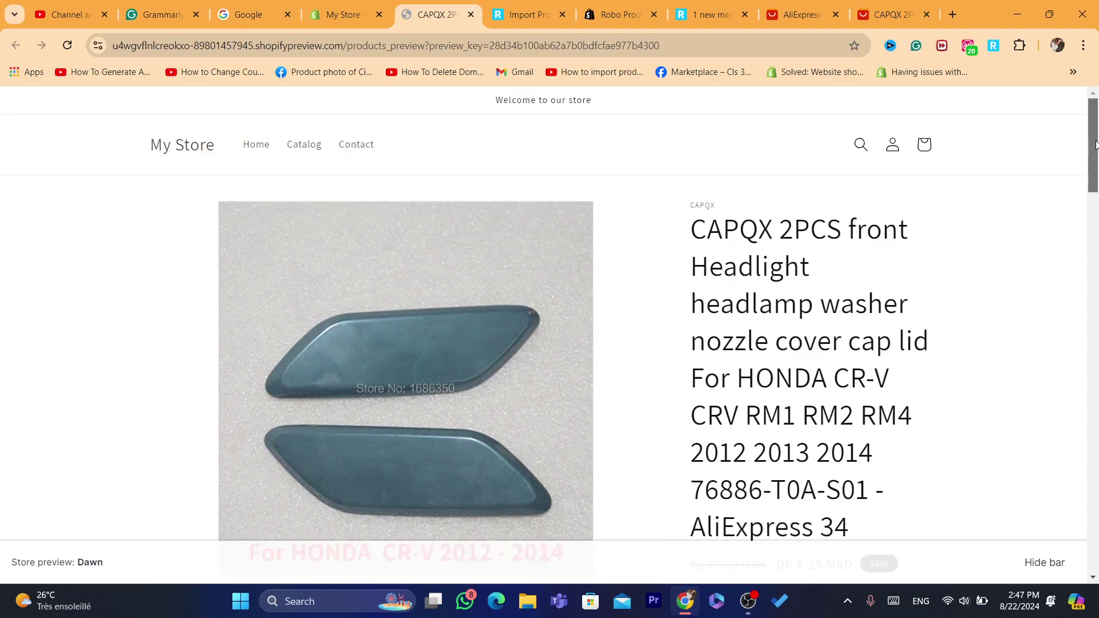
{"action": "scroll", "coordinate": [984, 164], "scroll_direction": "down", "scroll_amount": 5}
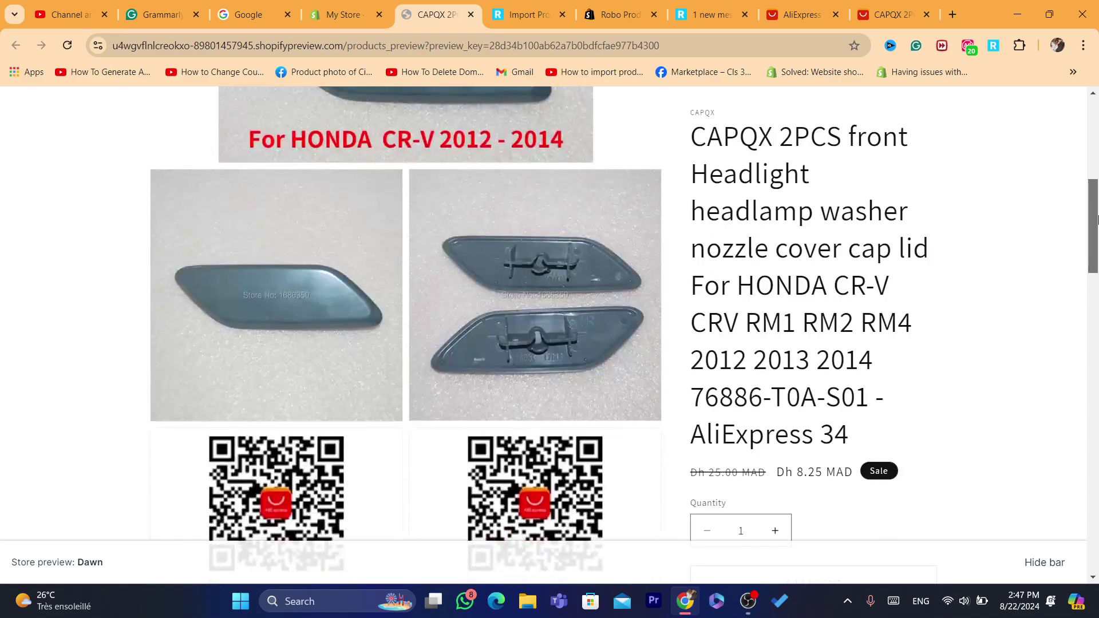
{"action": "left_click", "coordinate": [370, 6]}
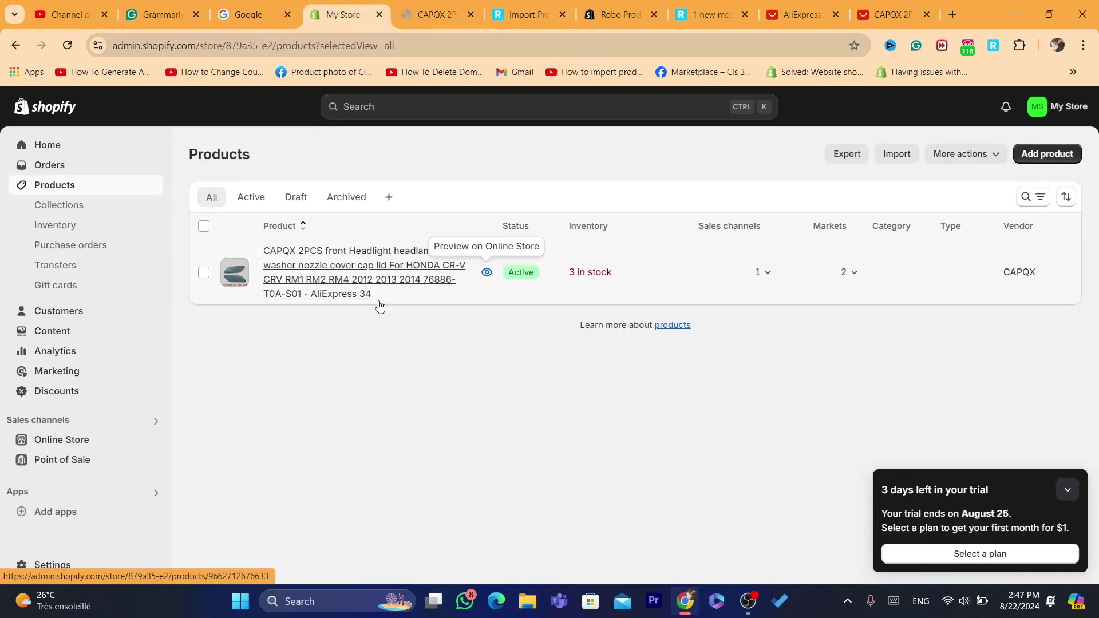
Retitle the product 'CAPQX 2PCS front Headlight headlamp washer nozzle cover', save it, and return Home
{"action": "left_click", "coordinate": [349, 278]}
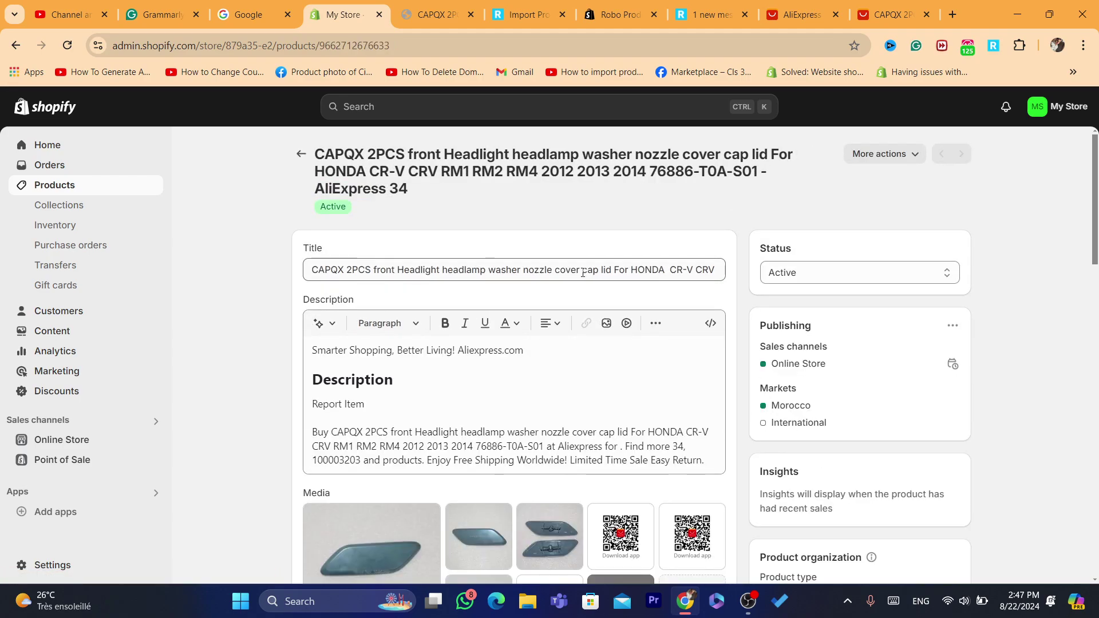
{"action": "left_click_drag", "start_coordinate": [583, 269], "coordinate": [797, 285]}
{"action": "key", "text": "BackSpace"}
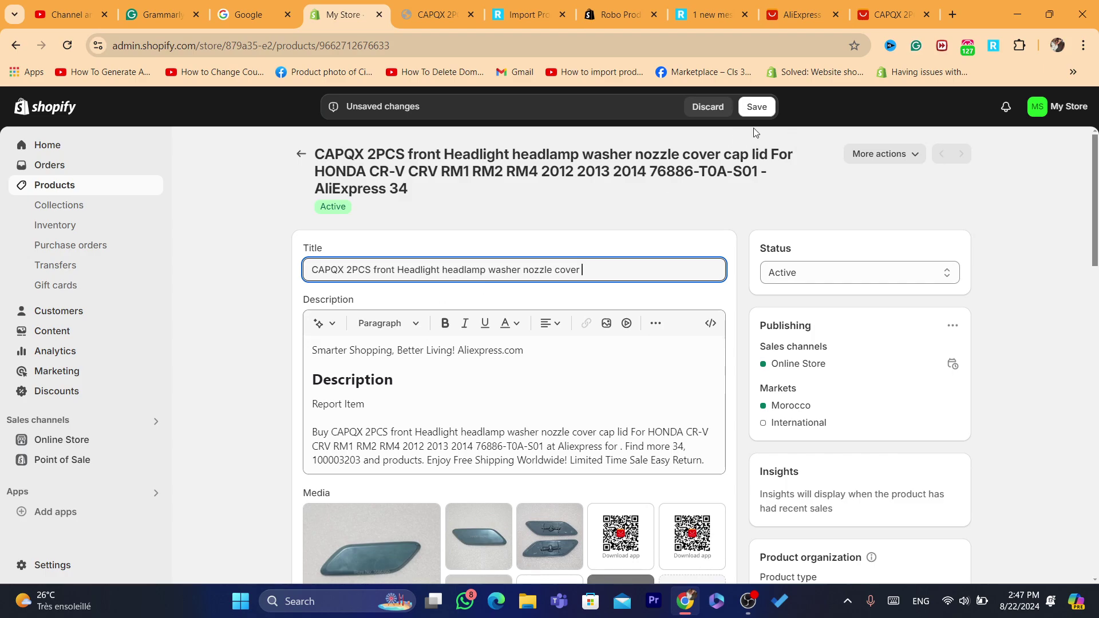
{"action": "mouse_move", "coordinate": [1091, 166]}
{"action": "left_mouse_down"}
{"action": "mouse_move", "coordinate": [1091, 267]}
{"action": "mouse_move", "coordinate": [1091, 166]}
{"action": "left_mouse_up"}
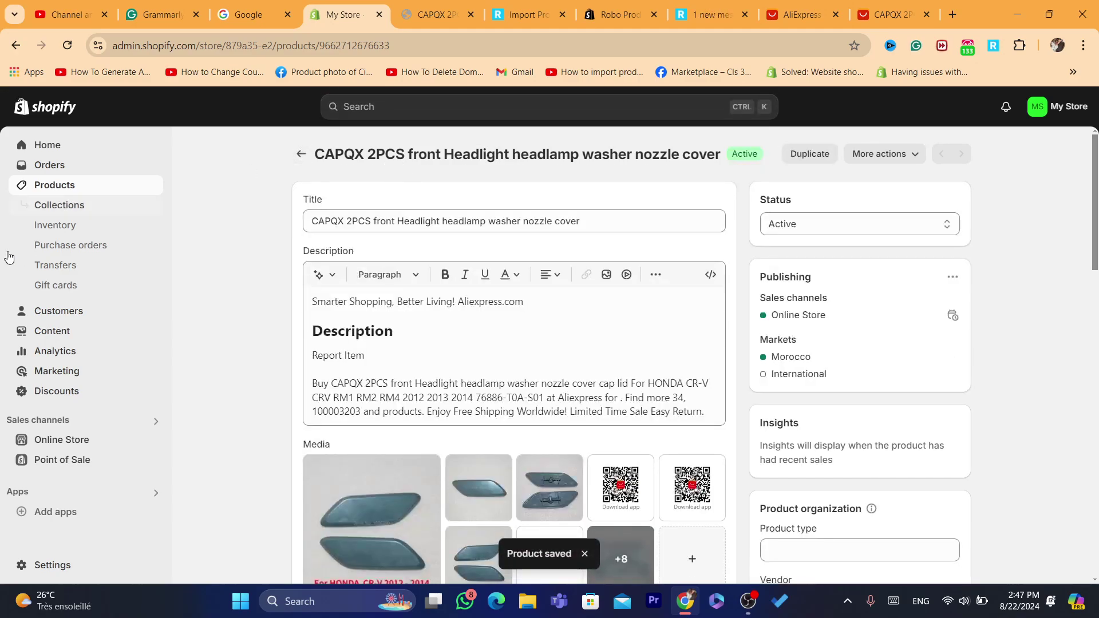
{"action": "left_click", "coordinate": [47, 145]}
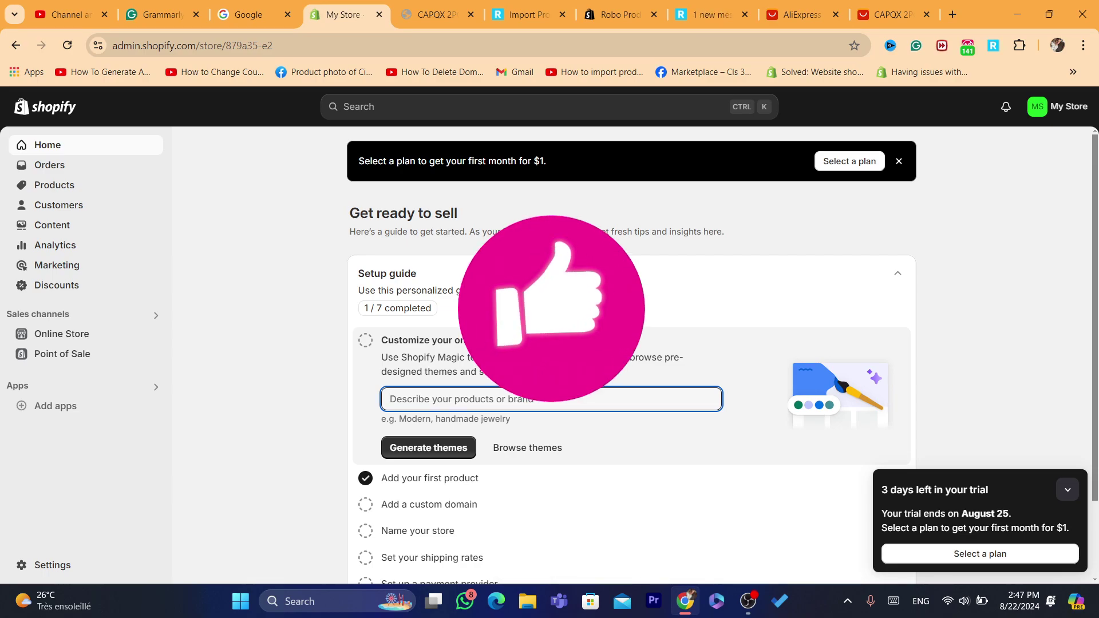
{"action": "left_click", "coordinate": [464, 235]}
{"action": "triple_click", "coordinate": [464, 235]}
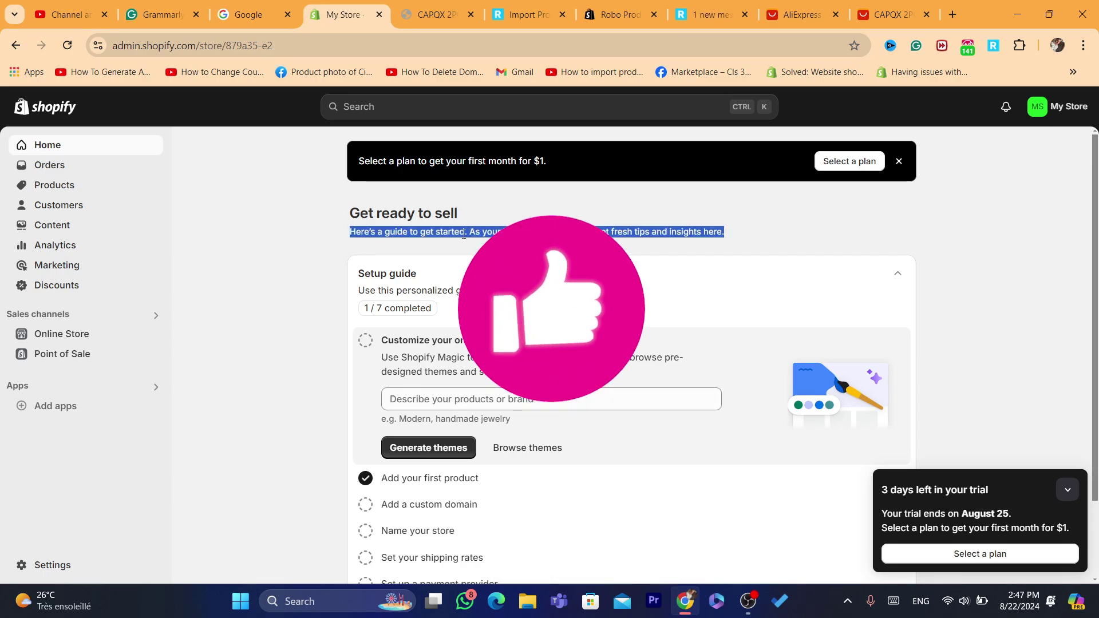
{"action": "left_click", "coordinate": [464, 234]}
{"action": "triple_click", "coordinate": [464, 234]}
{"action": "left_click", "coordinate": [464, 235]}
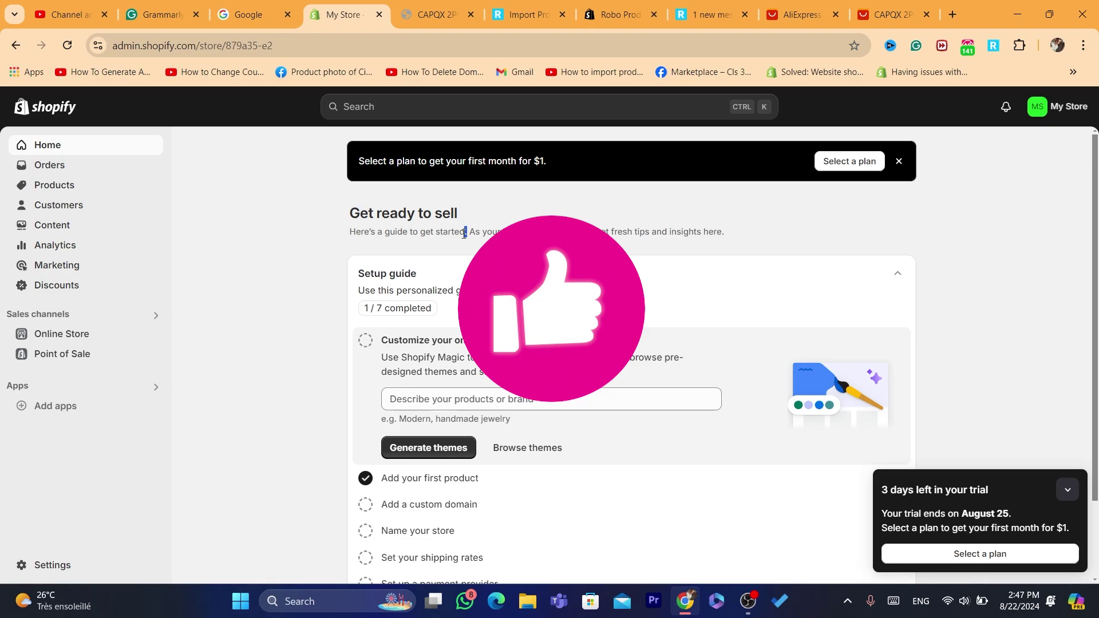